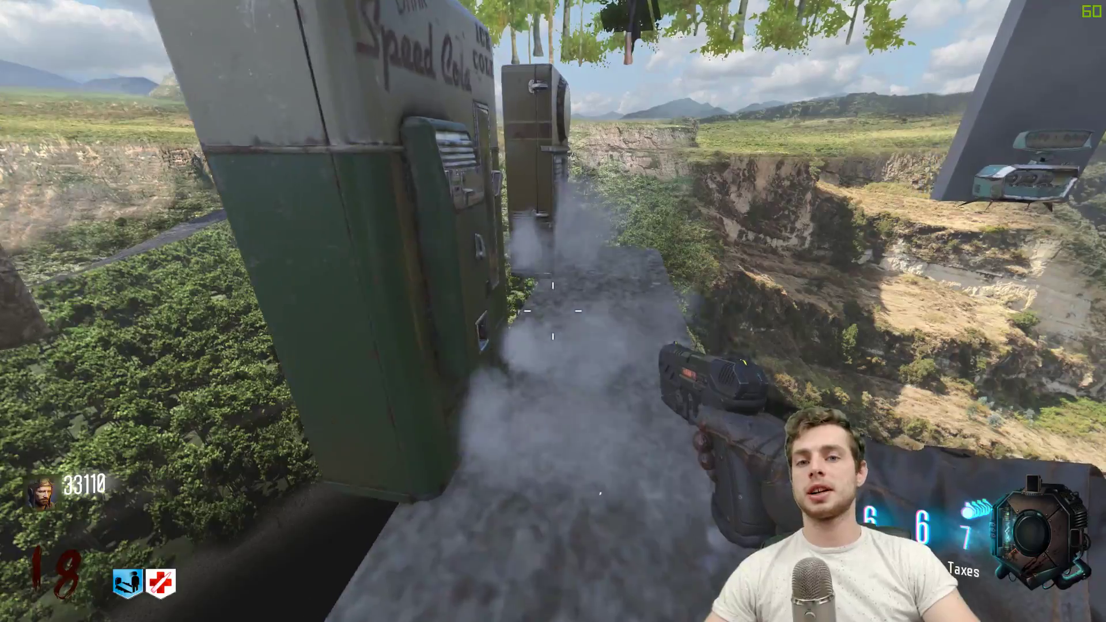
pyautogui.press('f')
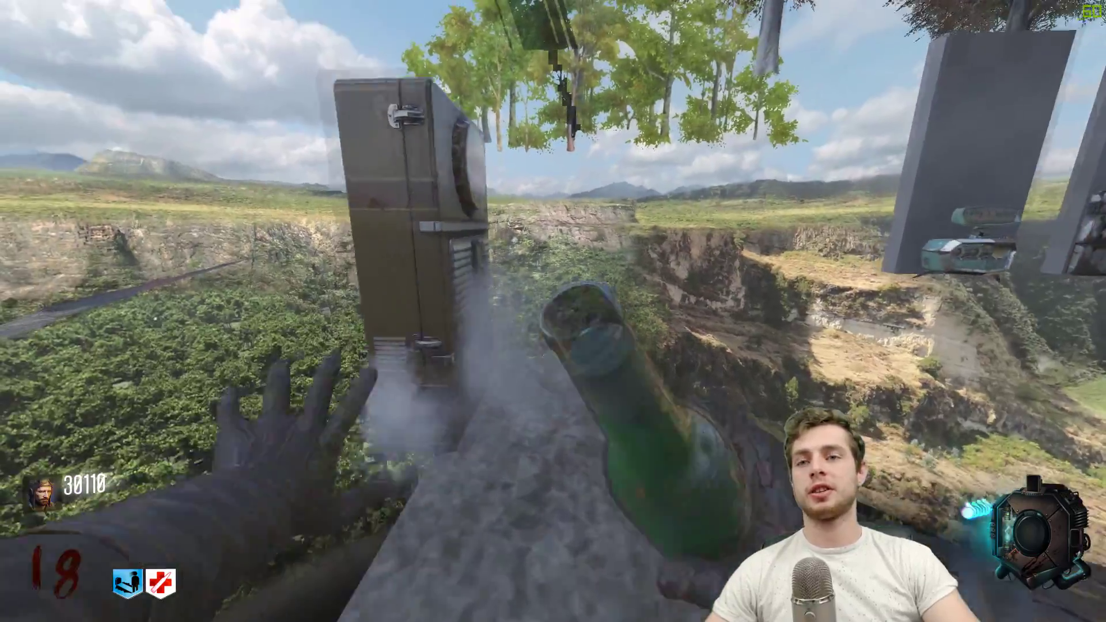
pyautogui.press('w')
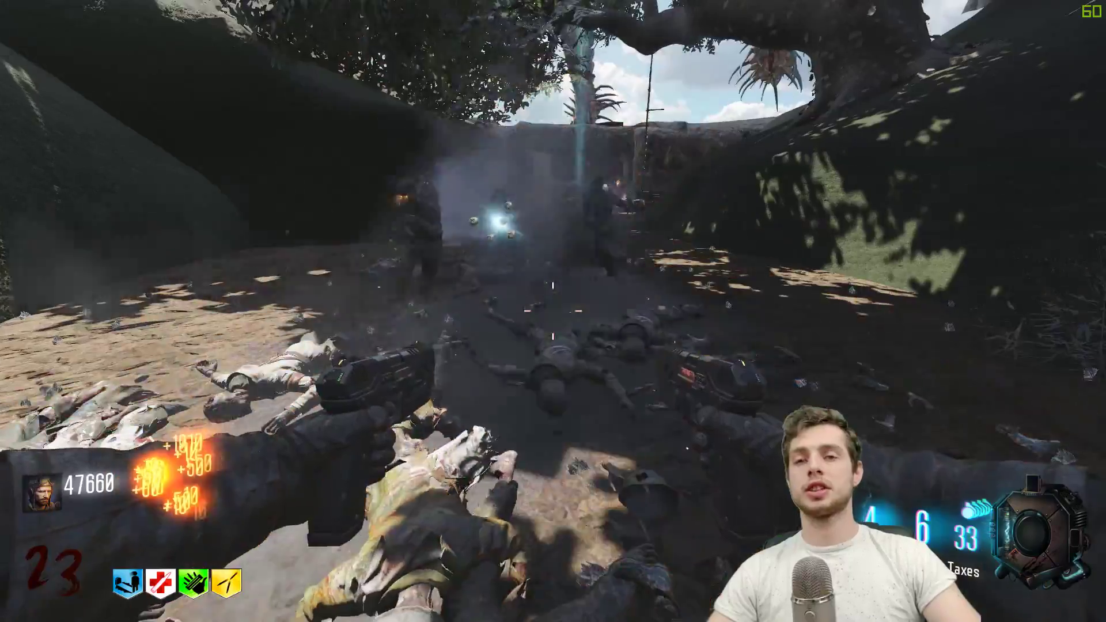
pyautogui.press('w')
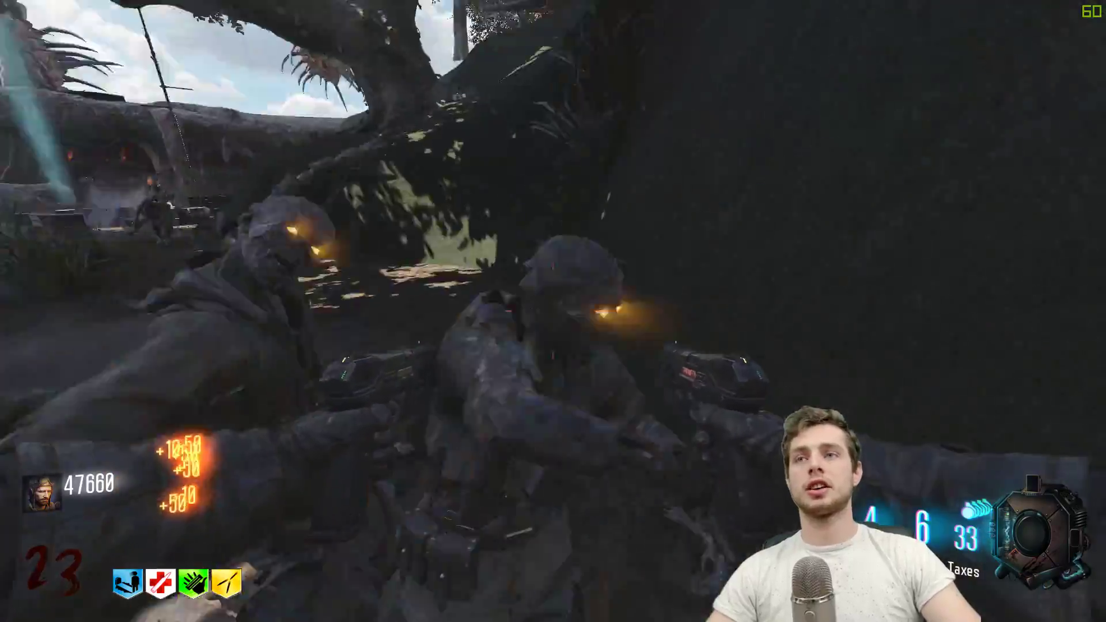
pyautogui.click(553, 311)
pyautogui.click(553, 311)
pyautogui.click(553, 311)
pyautogui.press('w')
pyautogui.click(553, 311)
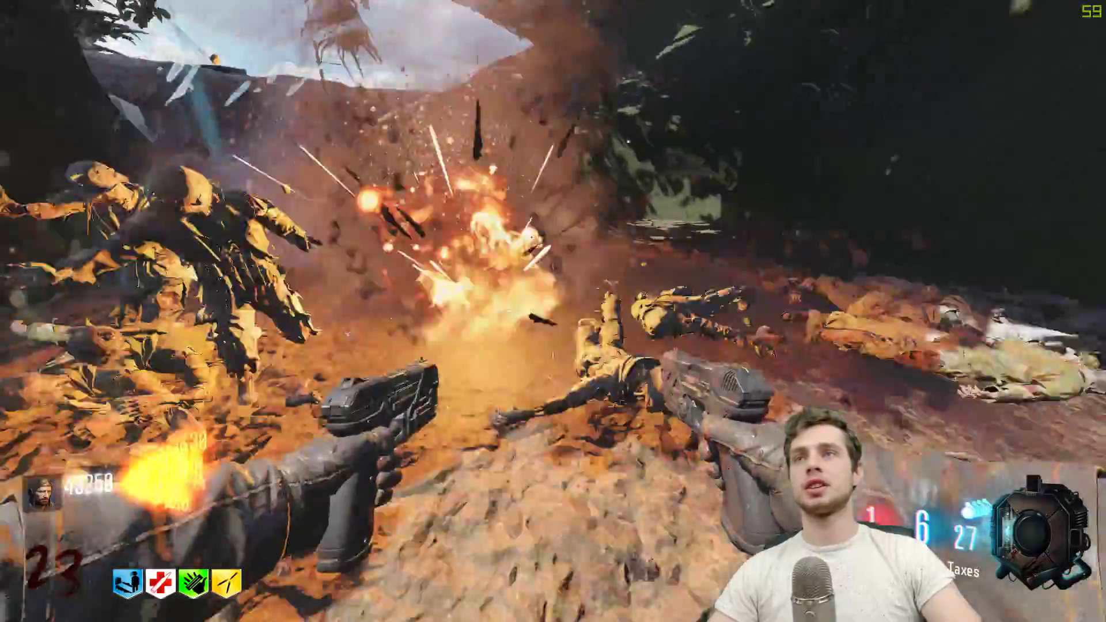
pyautogui.click(554, 311)
pyautogui.click(553, 311)
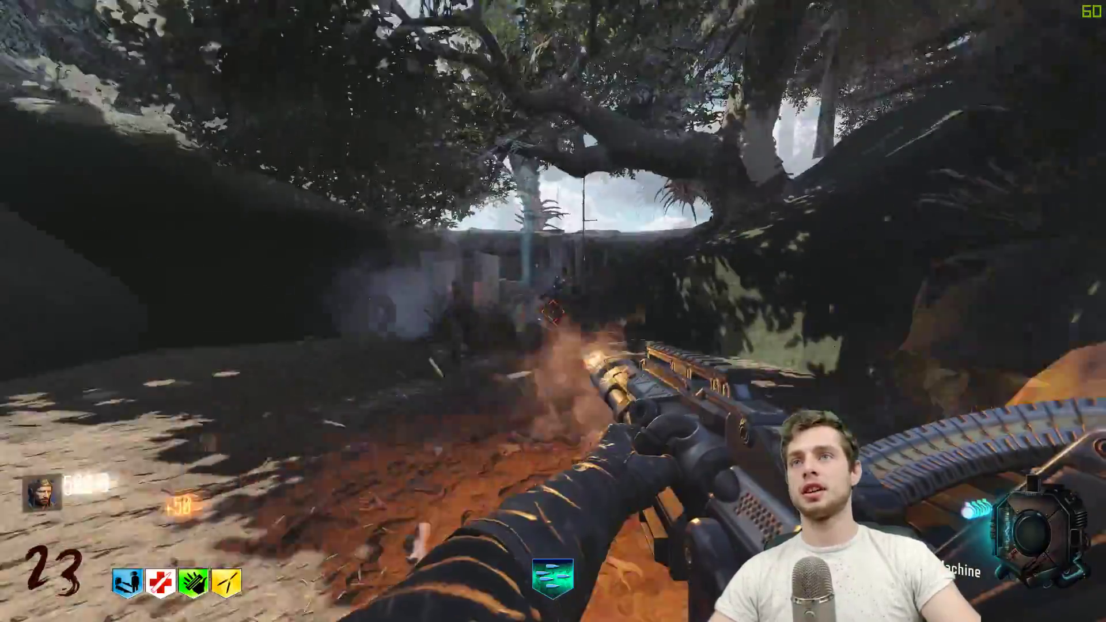
pyautogui.click(554, 312)
pyautogui.press('w')
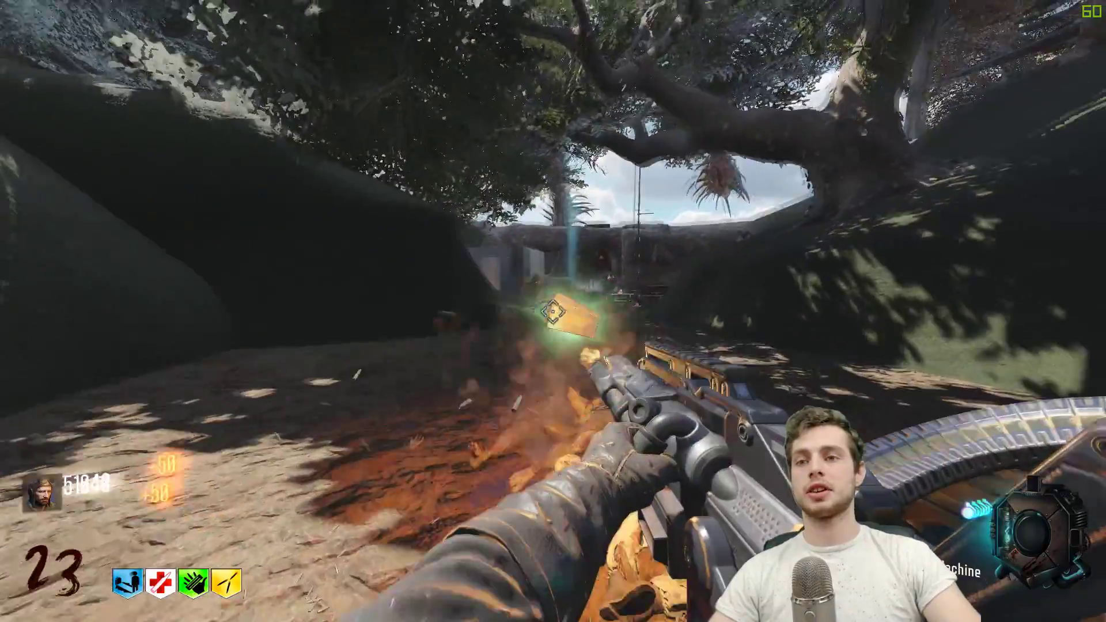
pyautogui.click(553, 311)
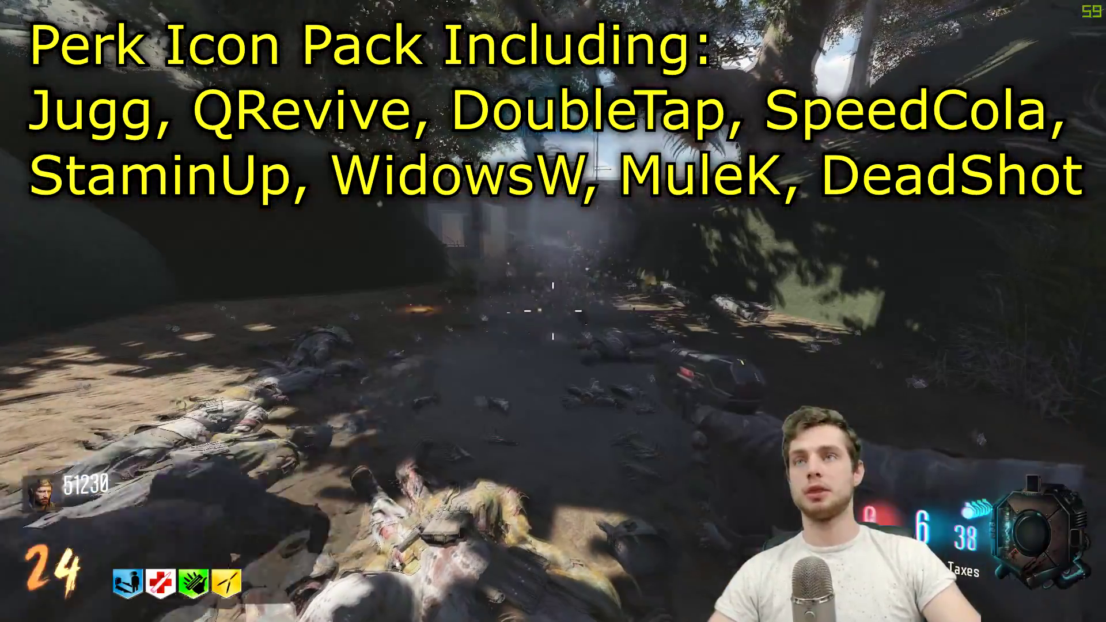
pyautogui.click(553, 311)
pyautogui.press('w')
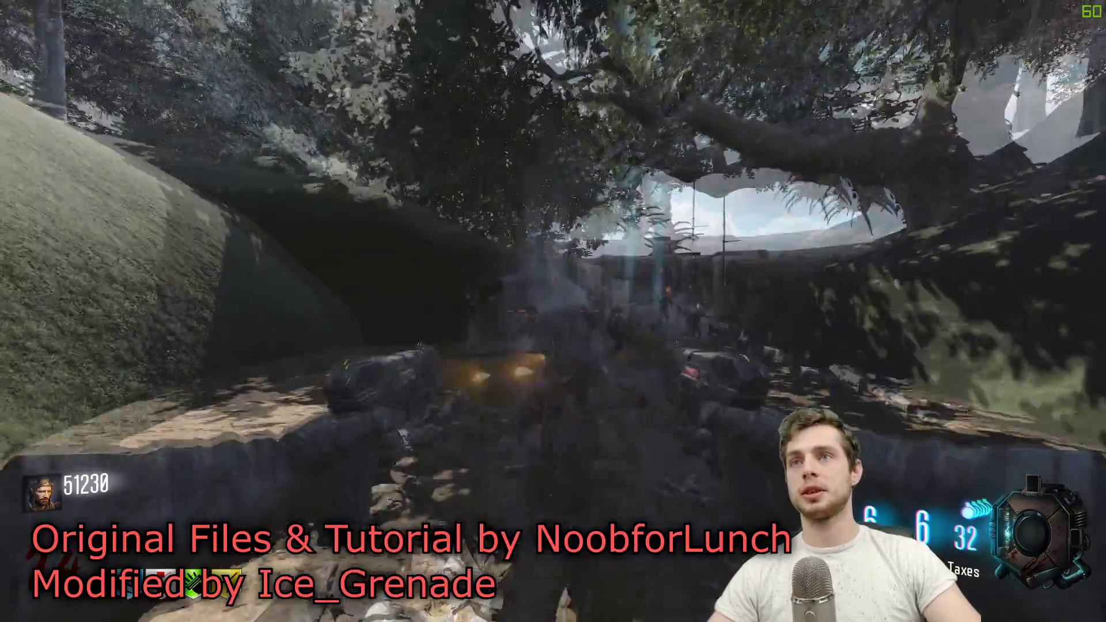
pyautogui.click(554, 312)
pyautogui.click(553, 311)
pyautogui.click(554, 311)
pyautogui.click(553, 311)
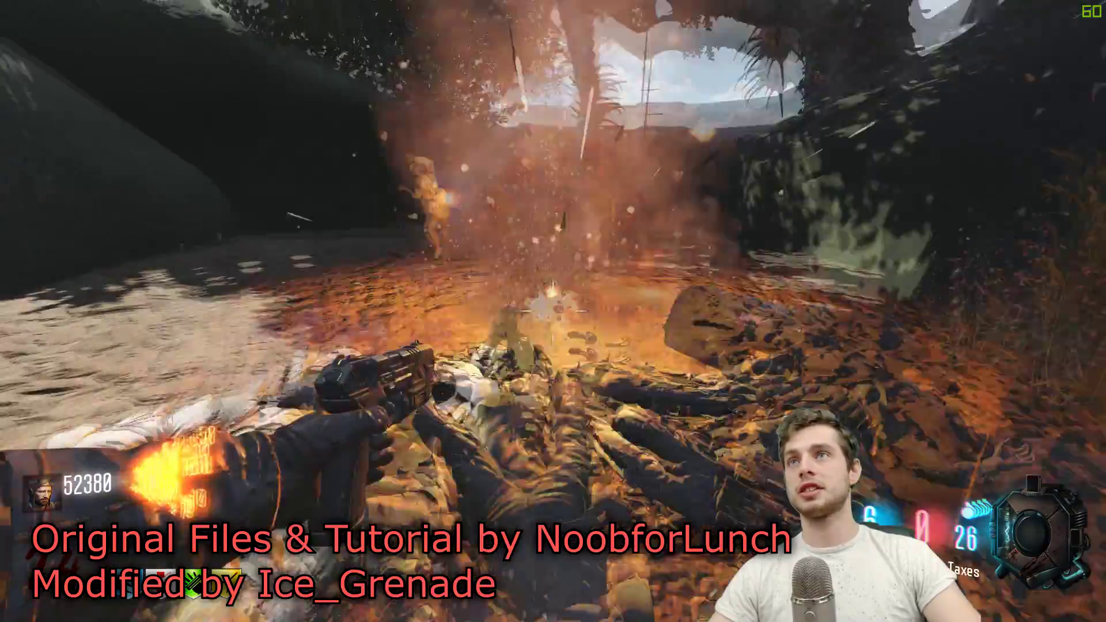
pyautogui.click(554, 311)
pyautogui.click(553, 311)
pyautogui.click(554, 312)
pyautogui.click(554, 311)
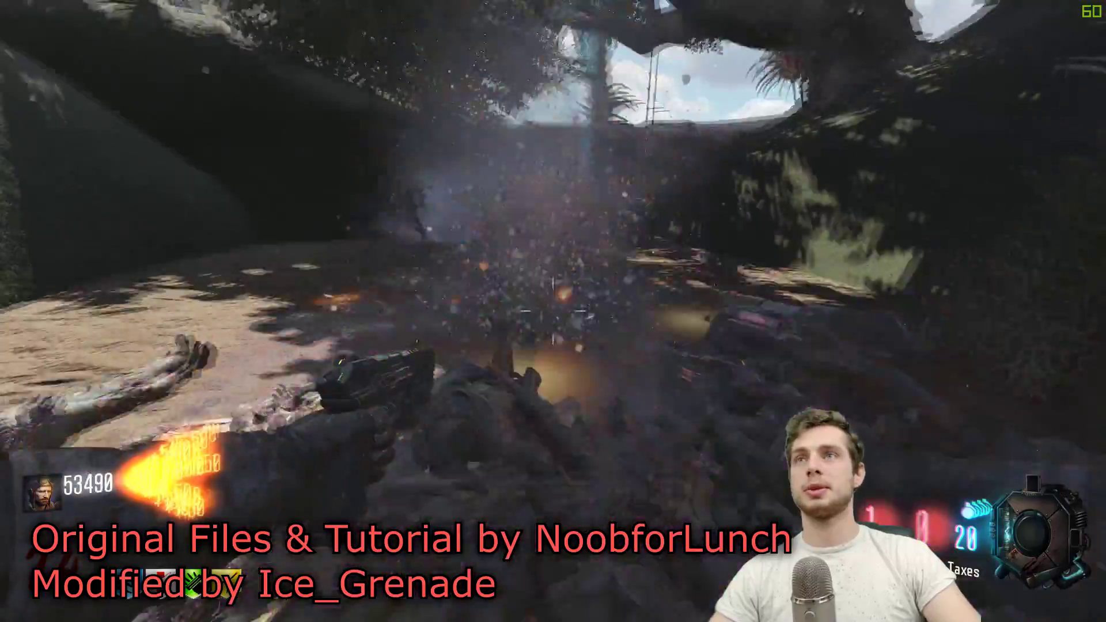
pyautogui.click(554, 312)
pyautogui.click(554, 311)
pyautogui.click(554, 311)
pyautogui.click(553, 311)
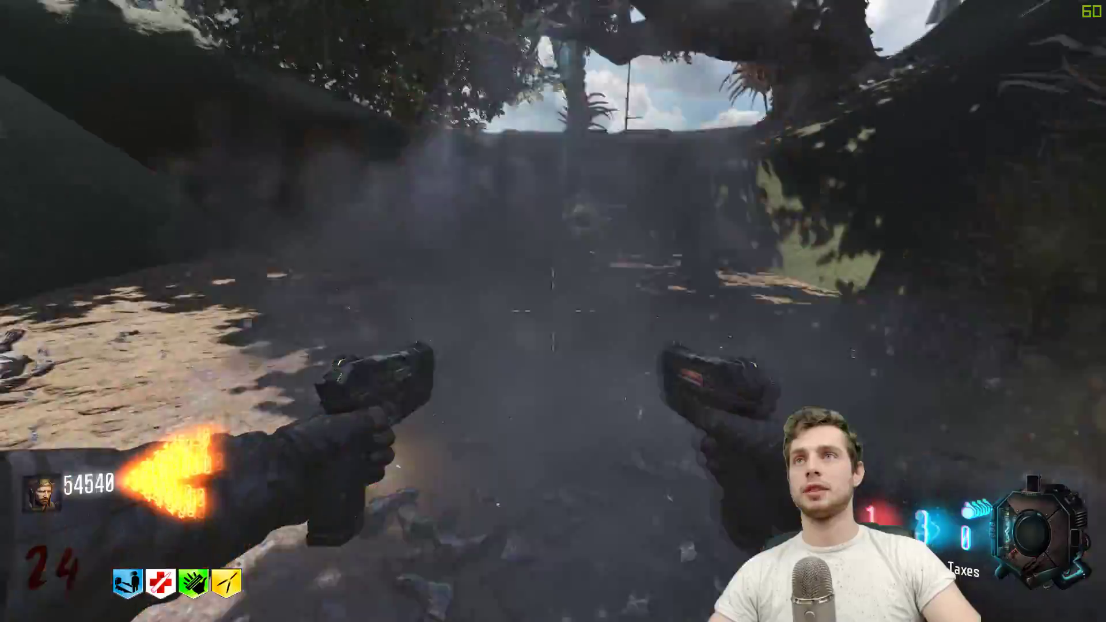
pyautogui.click(553, 311)
pyautogui.click(553, 311)
pyautogui.press('1')
pyautogui.click(553, 311)
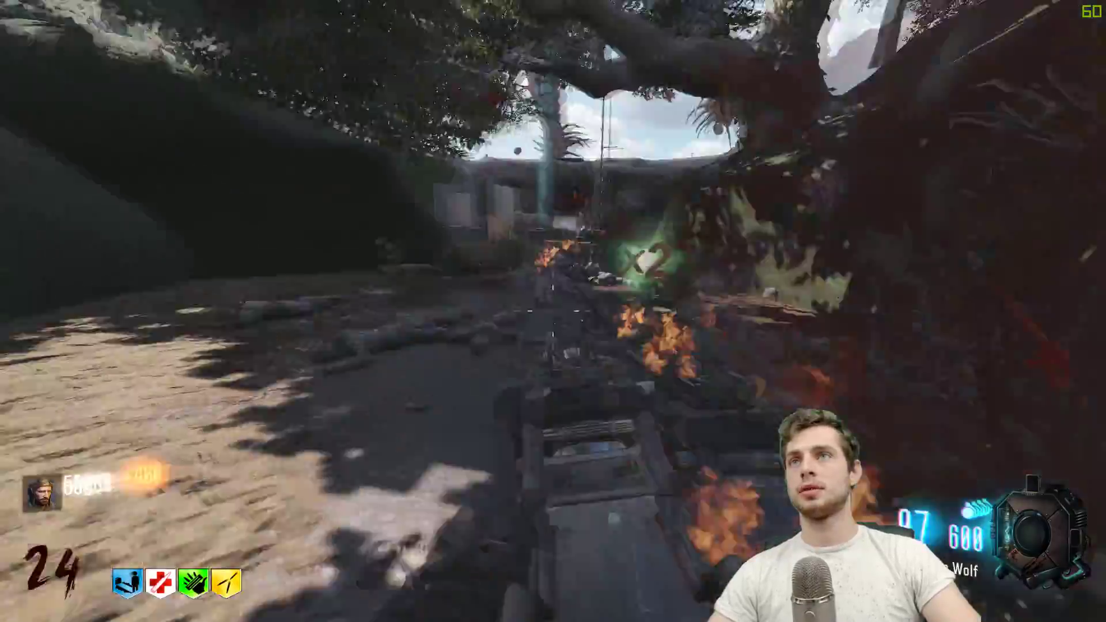
pyautogui.click(554, 311)
pyautogui.click(554, 312)
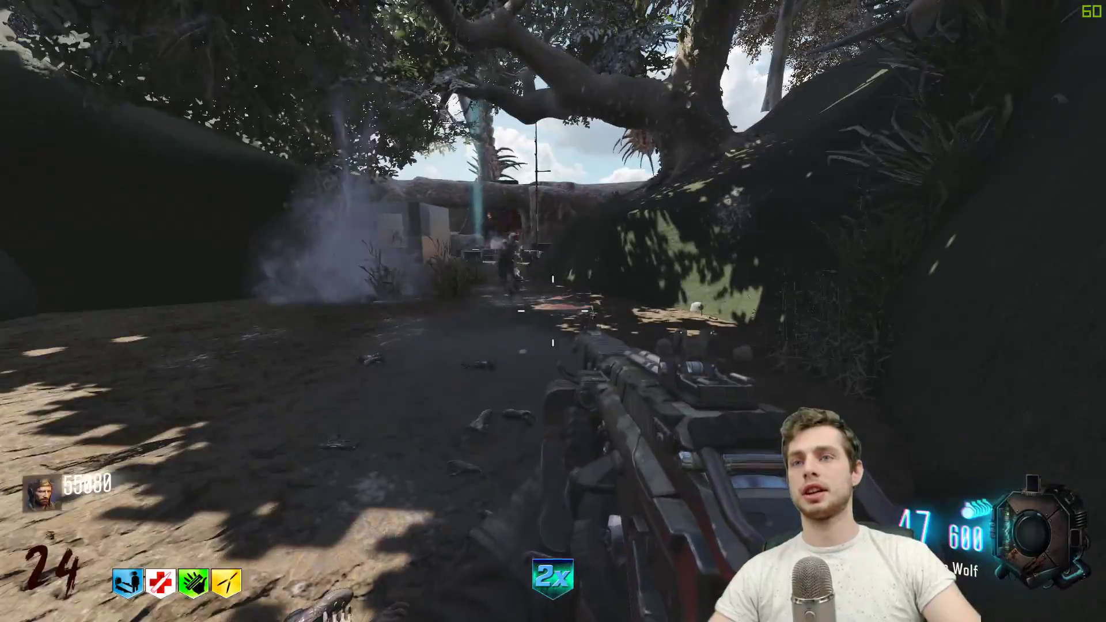
pyautogui.click(553, 312)
pyautogui.click(553, 311)
pyautogui.press('r')
pyautogui.click(553, 311)
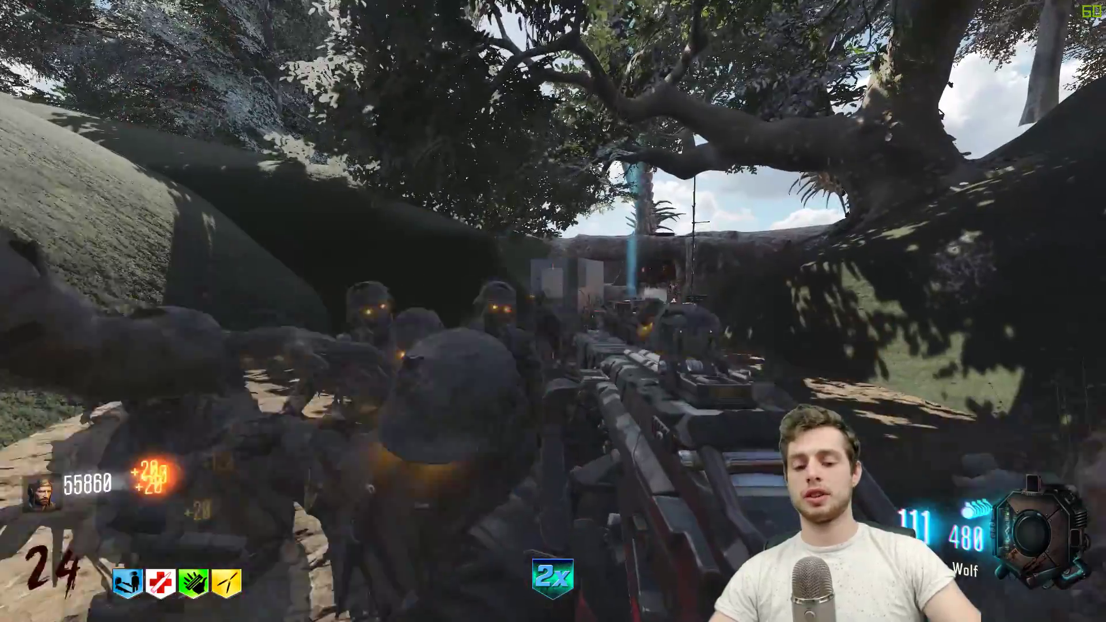
pyautogui.press('`')
pyautogui.press('Up')
pyautogui.press('Return')
pyautogui.press('`')
pyautogui.press('1')
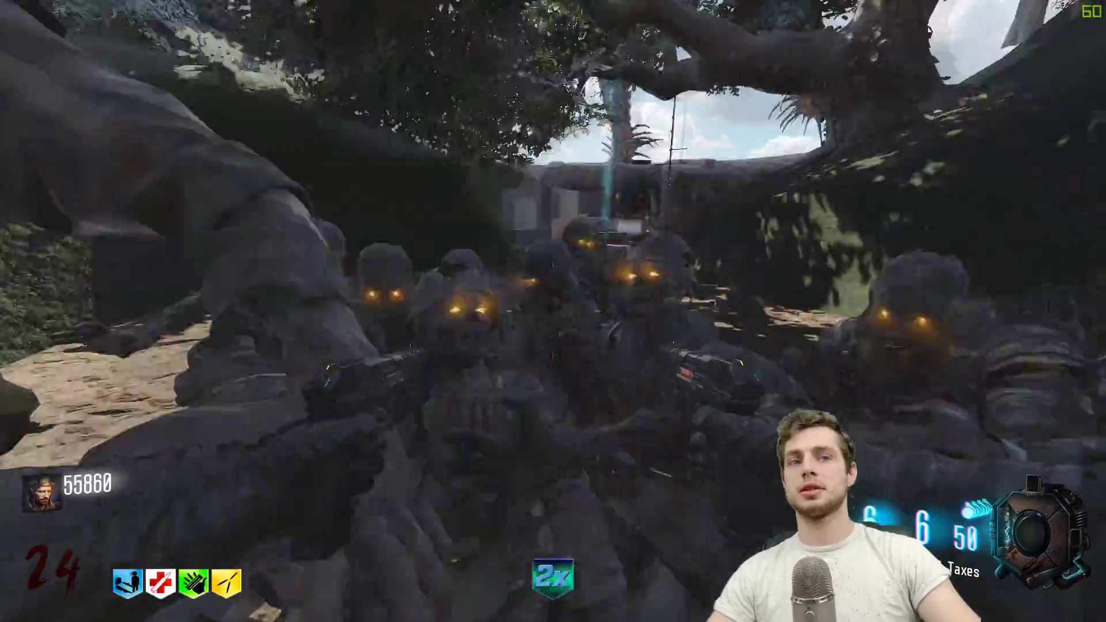
pyautogui.click(554, 312)
pyautogui.click(554, 311)
pyautogui.press('1')
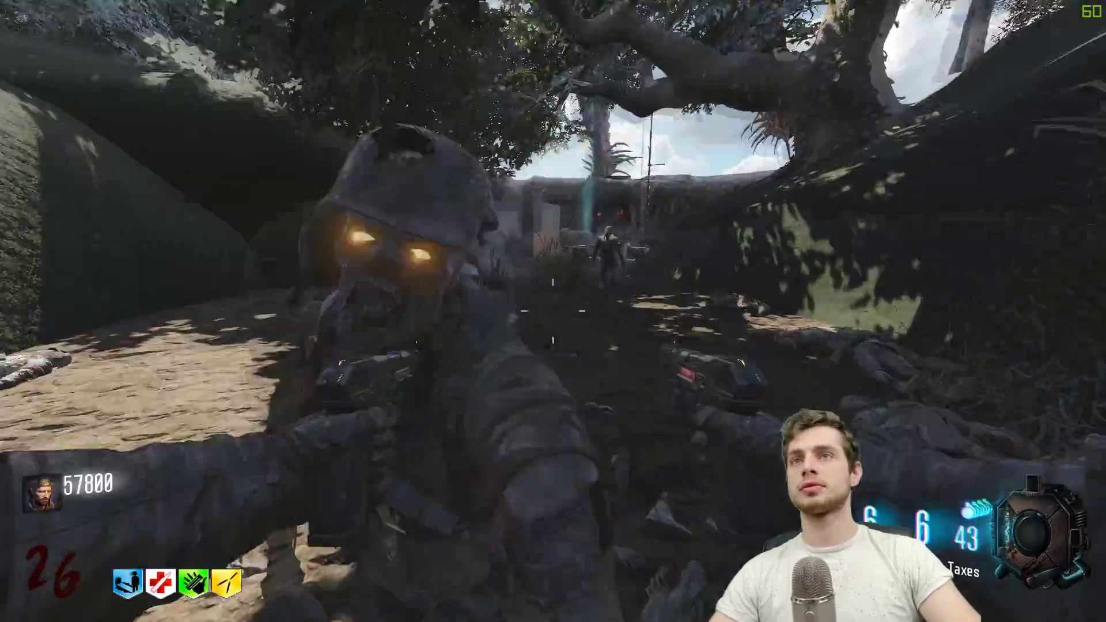
pyautogui.click(553, 311)
pyautogui.rightClick(554, 311)
pyautogui.click(553, 311)
pyautogui.rightClick(553, 311)
pyautogui.click(553, 311)
pyautogui.rightClick(553, 311)
pyautogui.click(553, 312)
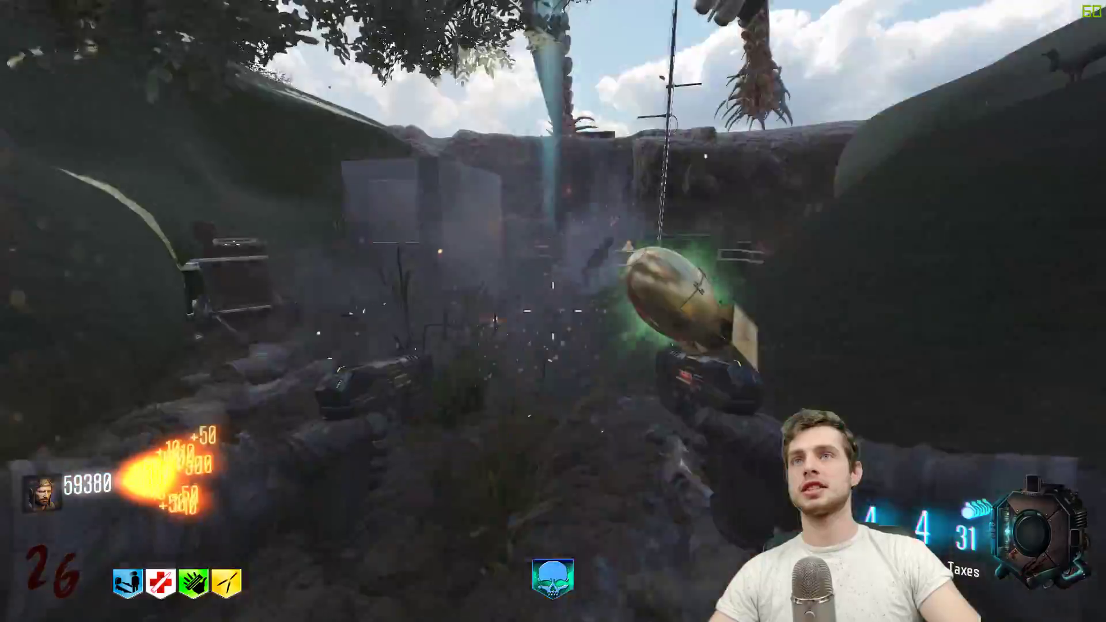
pyautogui.click(553, 311)
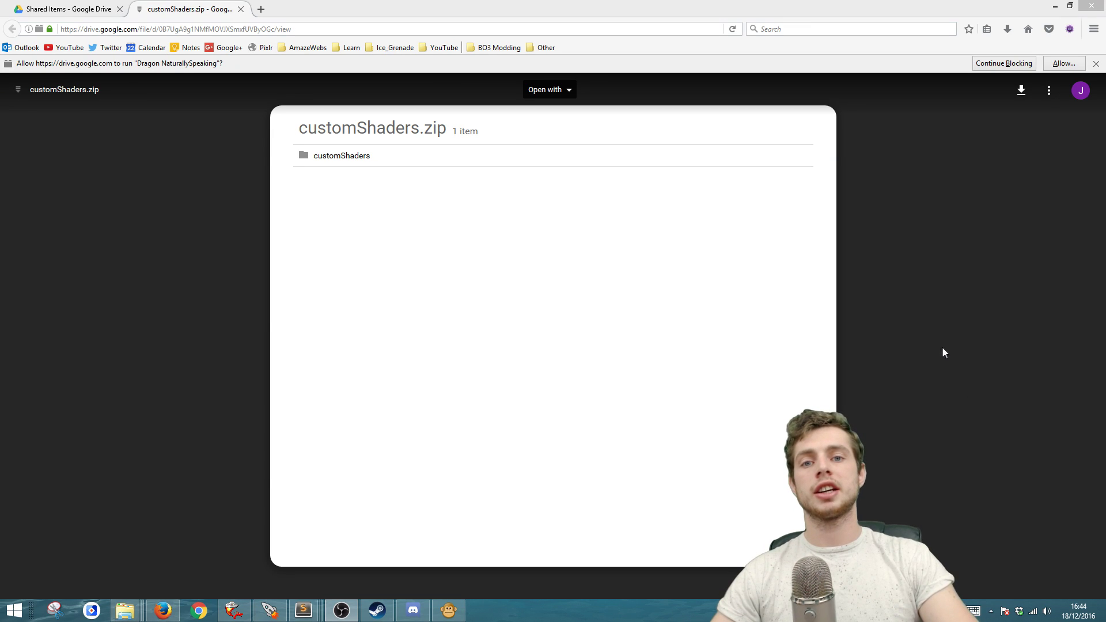
# Download customShaders.zip and copy its source_data and texture_assets folders into the Call of Duty Black Ops III folder.
pyautogui.click(1022, 91)
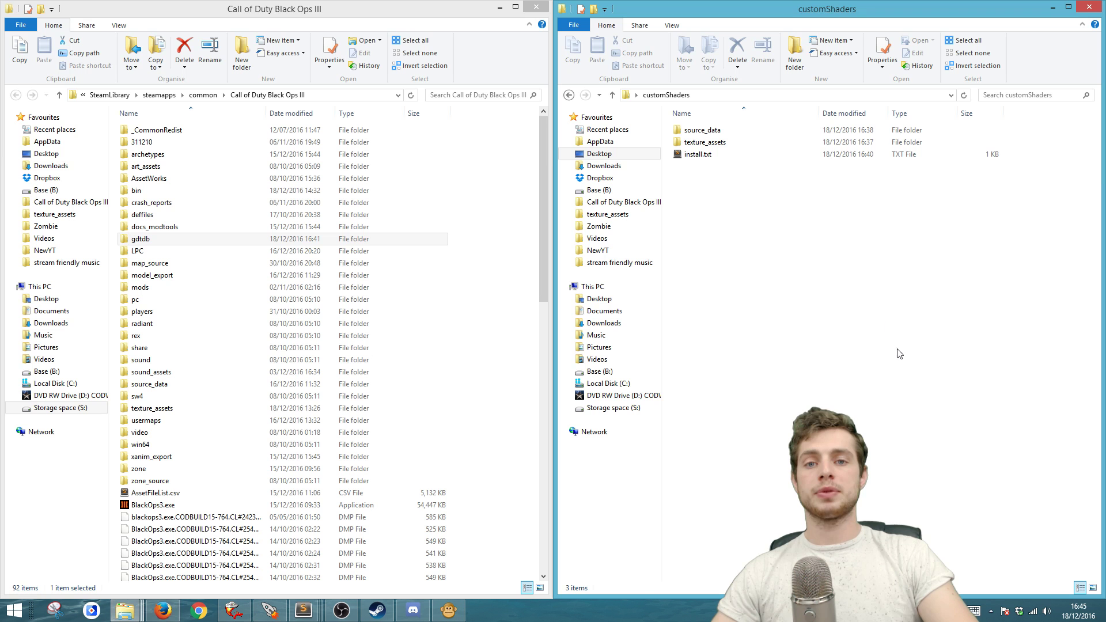
pyautogui.moveTo(897, 349); pyautogui.dragTo(681, 76)
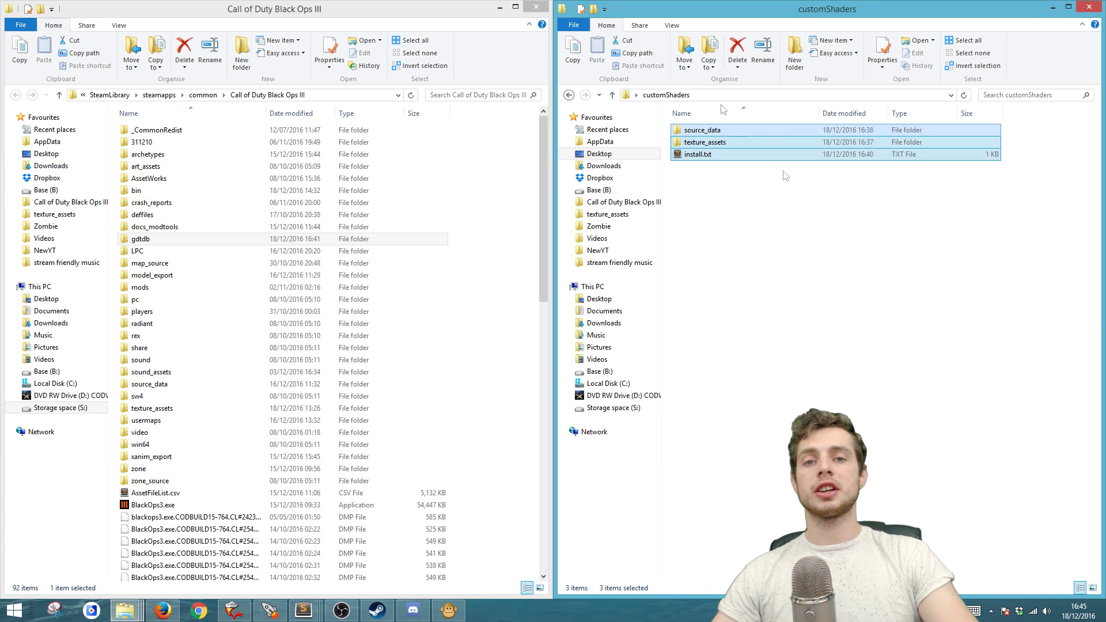
pyautogui.click(818, 325)
pyautogui.moveTo(896, 354); pyautogui.dragTo(721, 100)
pyautogui.click(736, 211)
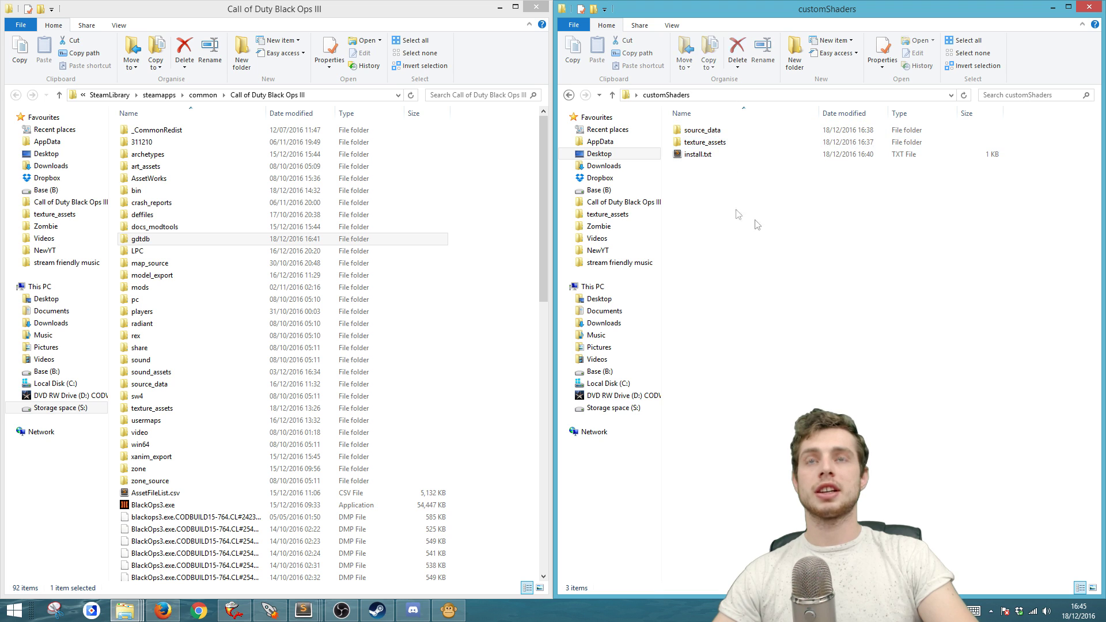
pyautogui.click(530, 267)
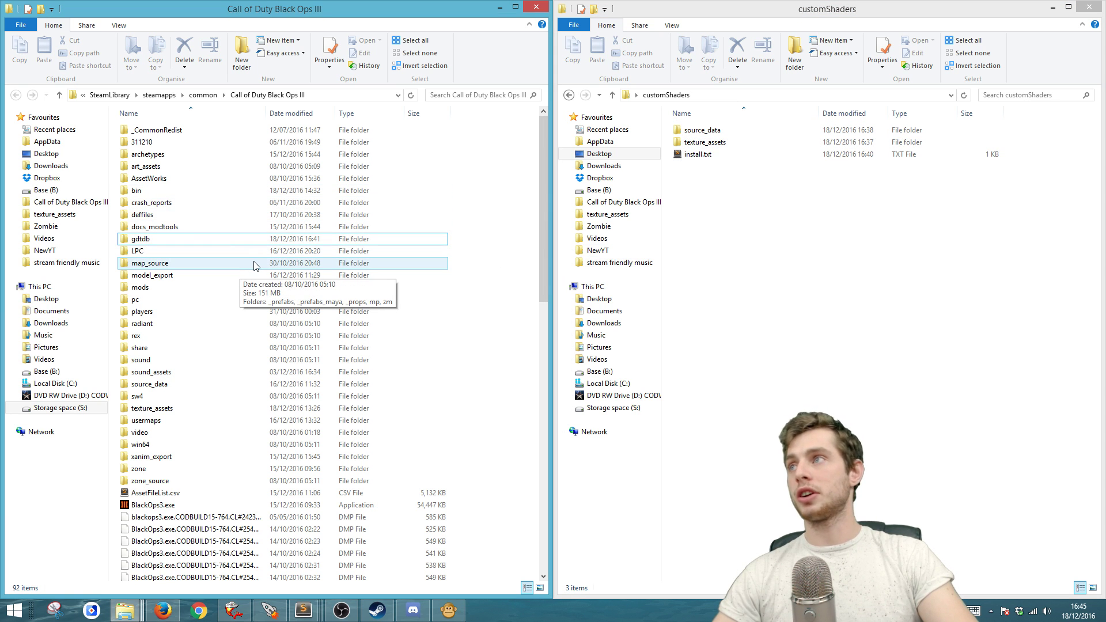
pyautogui.click(740, 132)
pyautogui.moveTo(756, 137); pyautogui.dragTo(531, 200)
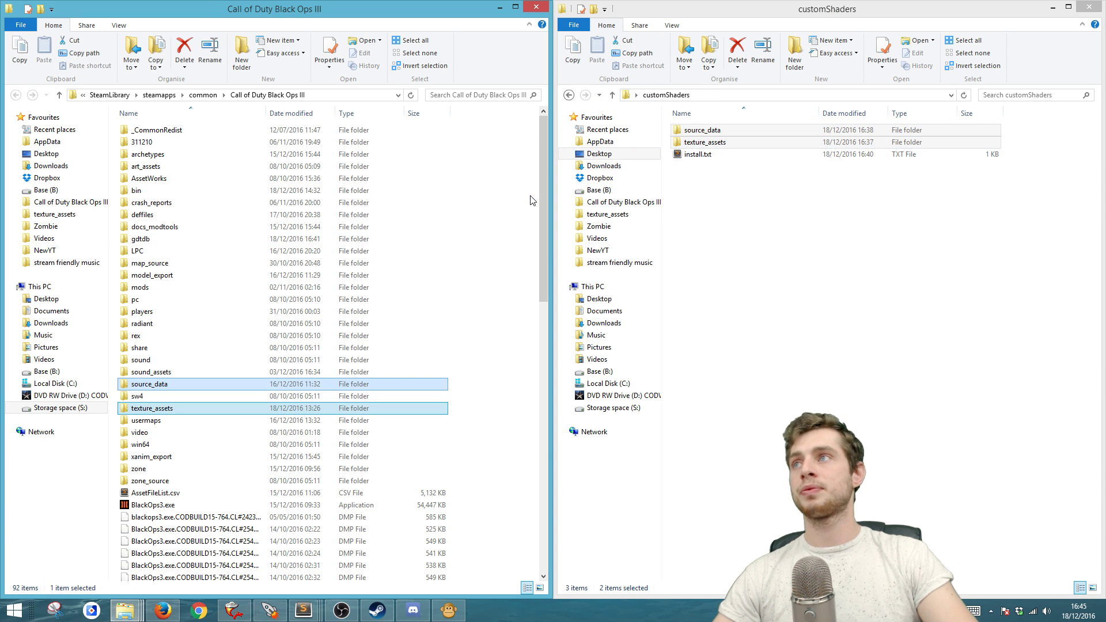
# Open install.txt from the customShaders folder and copy its entire contents.
pyautogui.click(761, 192)
pyautogui.doubleClick(707, 158)
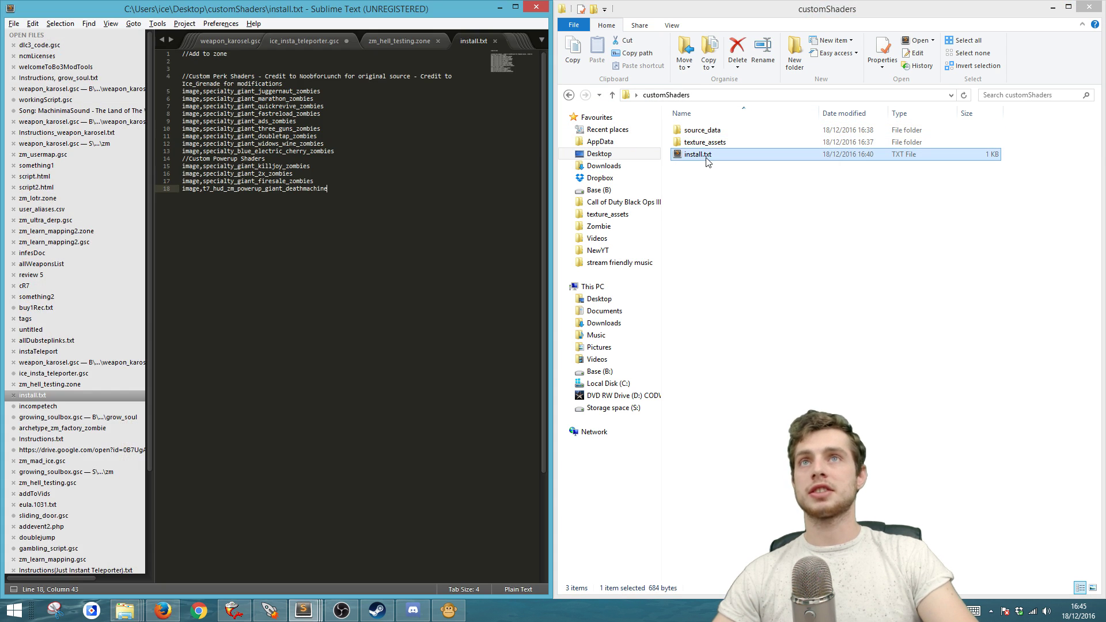
pyautogui.moveTo(332, 189); pyautogui.dragTo(109, 51)
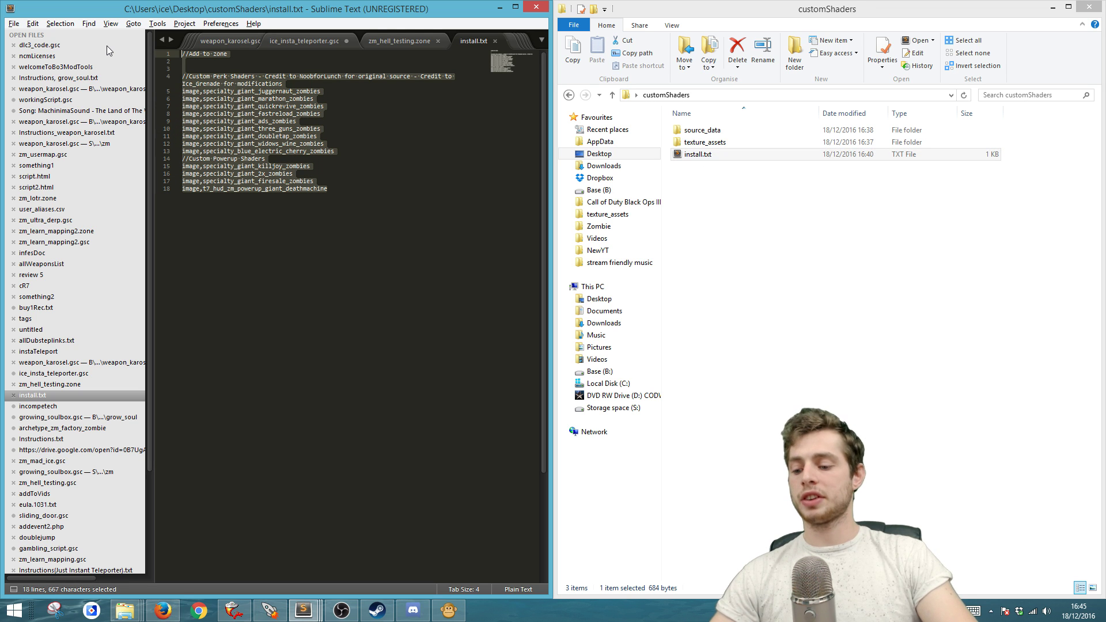
pyautogui.hotkey('ctrl', 'c')
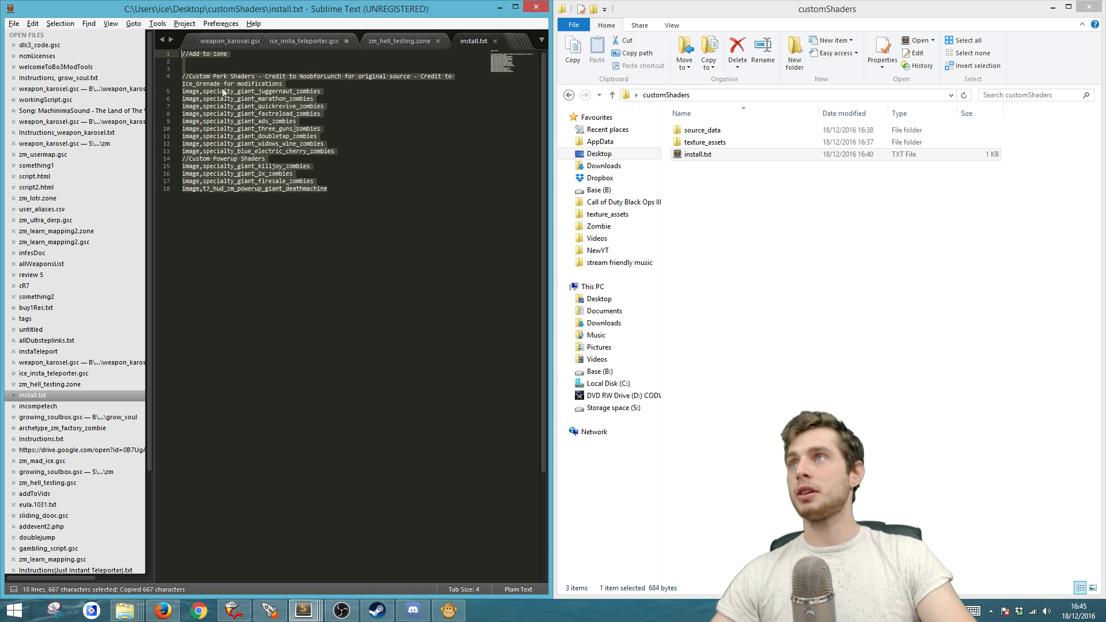
# Open the zone file of the zm_hell_testing map from the Mod Tools Launcher and replace the selected shader entries with the copied lines.
pyautogui.click(270, 612)
pyautogui.rightClick(416, 249)
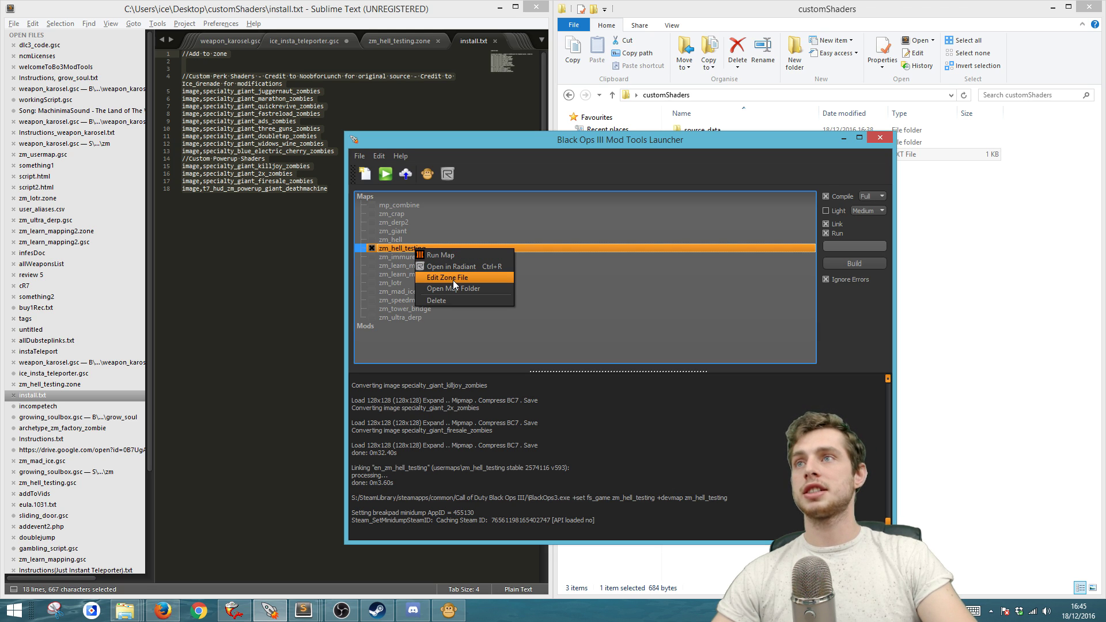
pyautogui.click(453, 279)
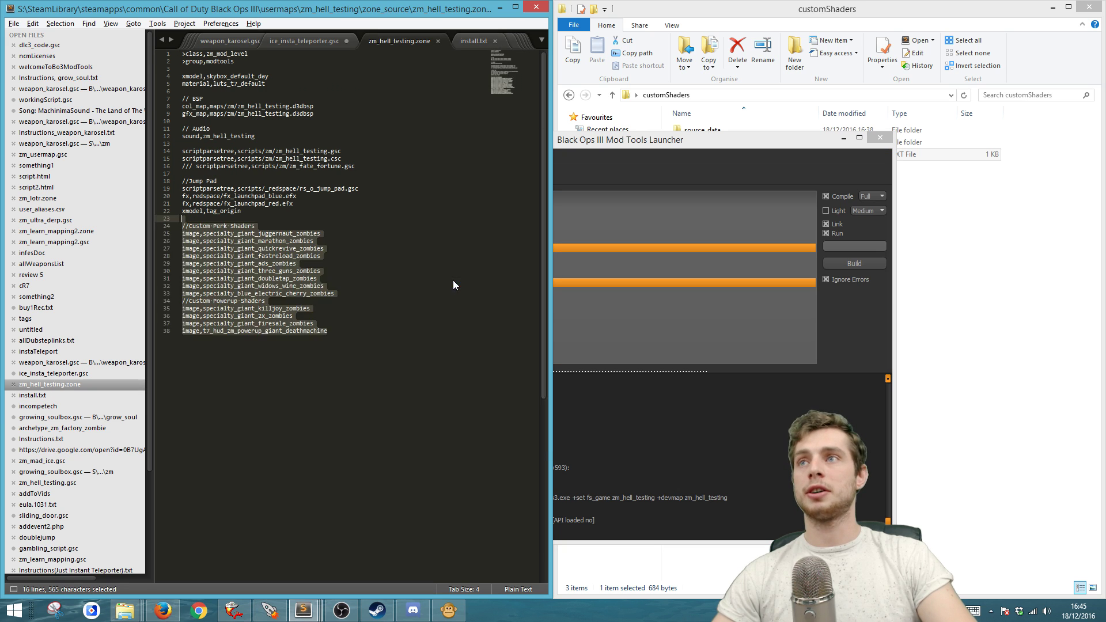
pyautogui.hotkey('ctrl', 'v')
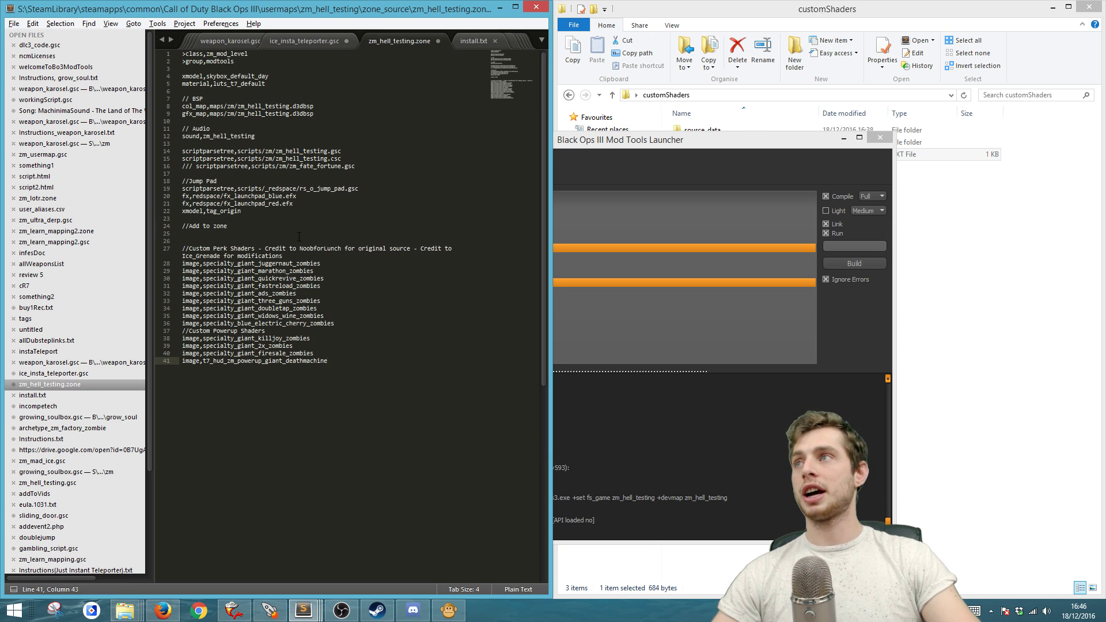
pyautogui.moveTo(335, 361); pyautogui.dragTo(95, 256)
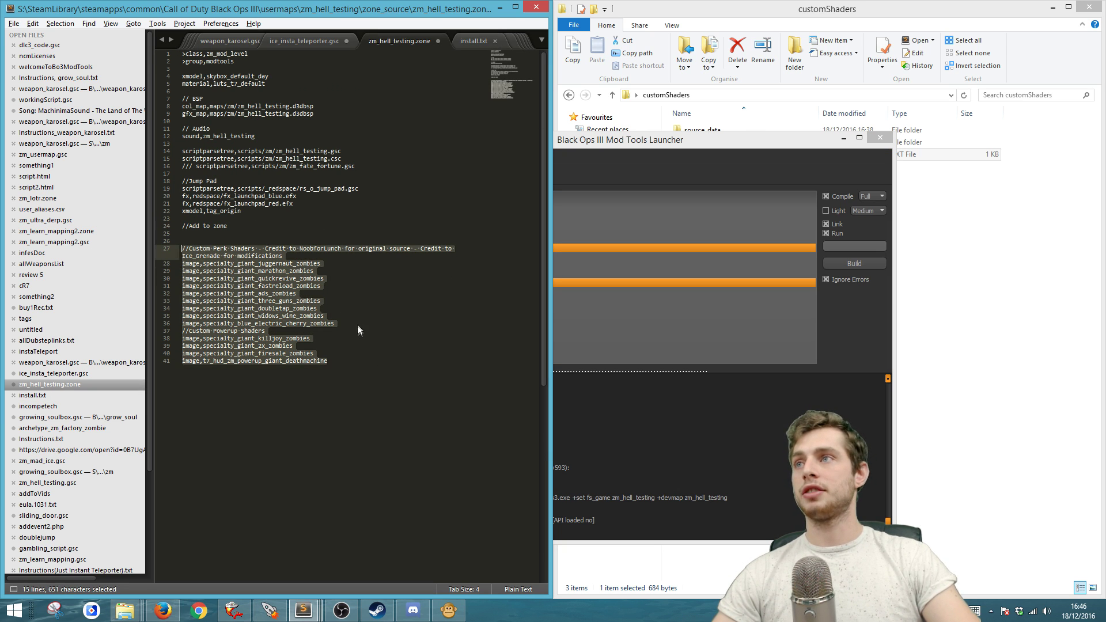
pyautogui.moveTo(328, 362); pyautogui.dragTo(148, 343)
pyautogui.click(387, 416)
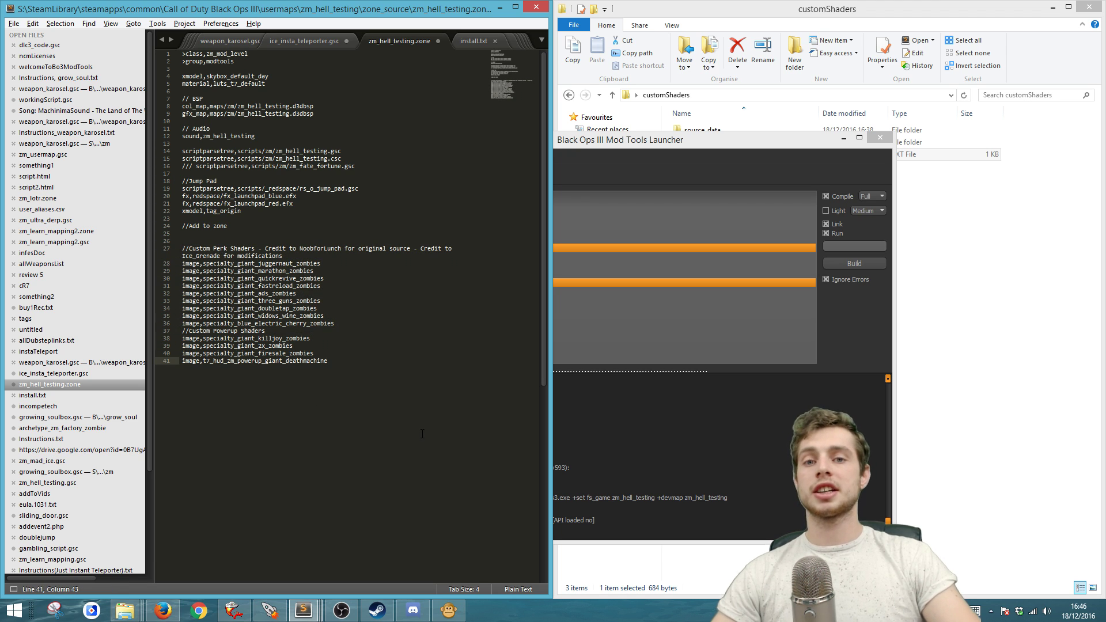
# Switch to the Asset Property Editor, filter assets only by the name "deathmachine" and open the t7_hud_zm_powerup_giant_deathmachine image.
pyautogui.click(448, 612)
pyautogui.click(9, 544)
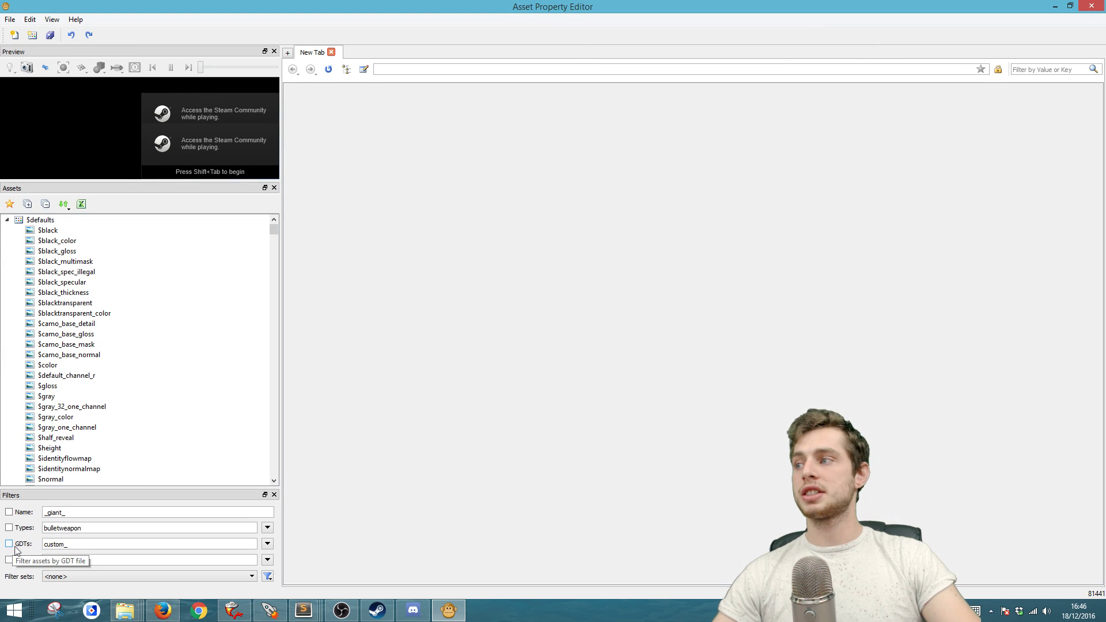
pyautogui.moveTo(80, 513); pyautogui.dragTo(3, 512)
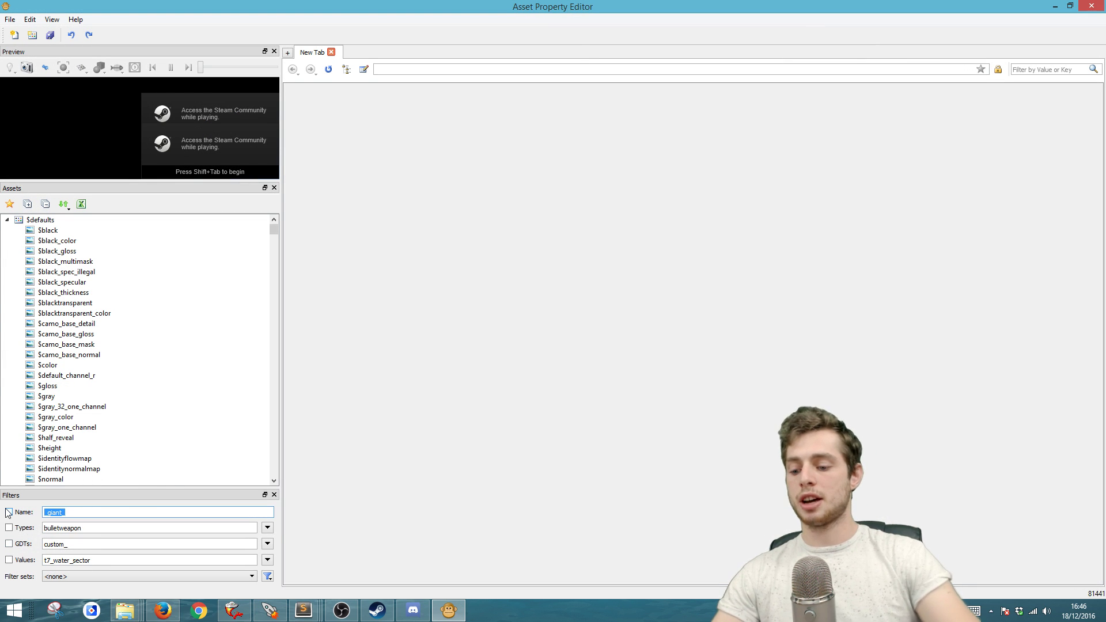
pyautogui.write('deathmachine')
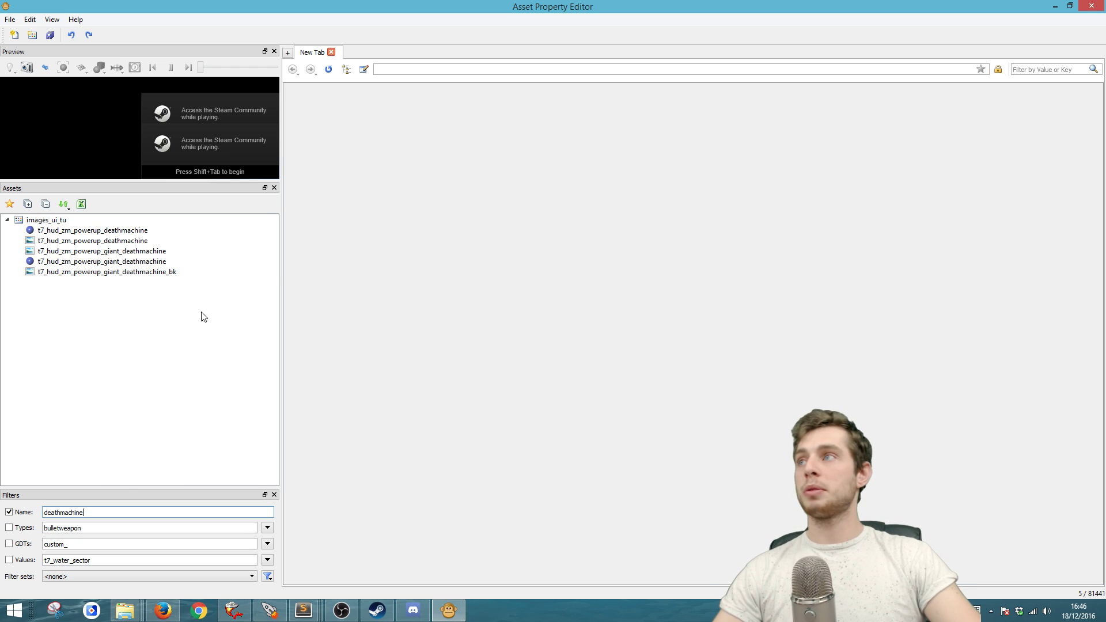
pyautogui.click(111, 254)
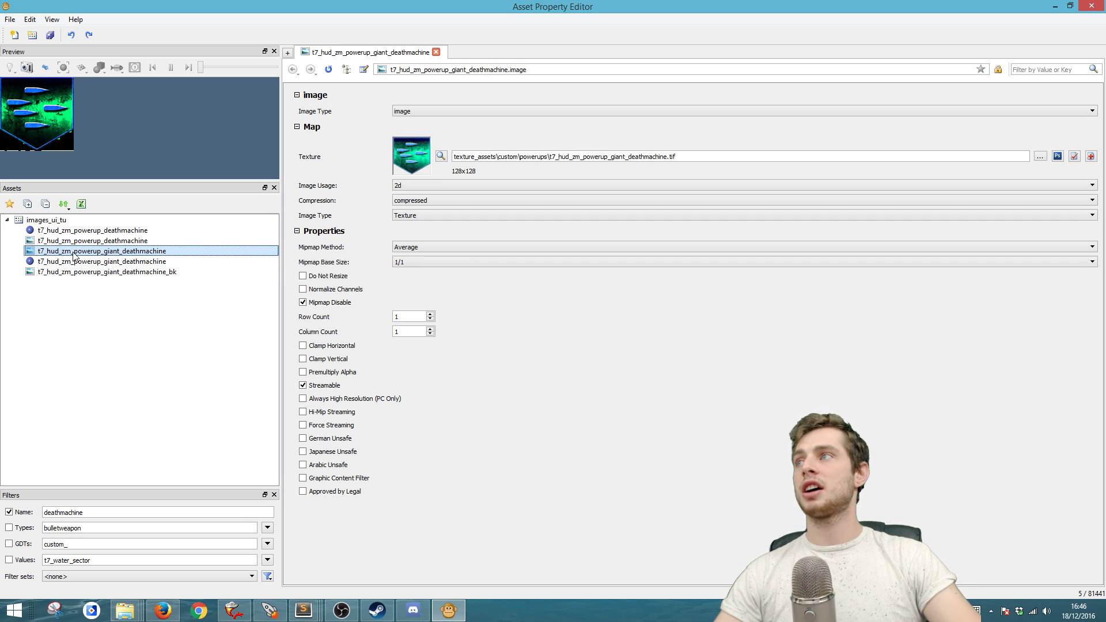
pyautogui.rightClick(126, 252)
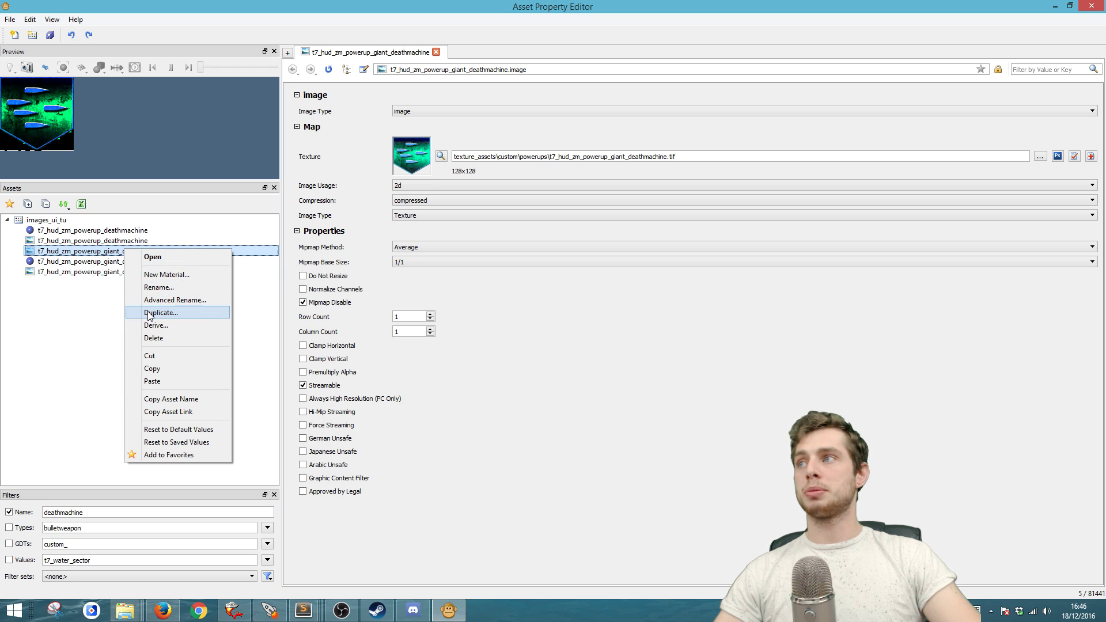
pyautogui.click(148, 314)
pyautogui.write('_bk')
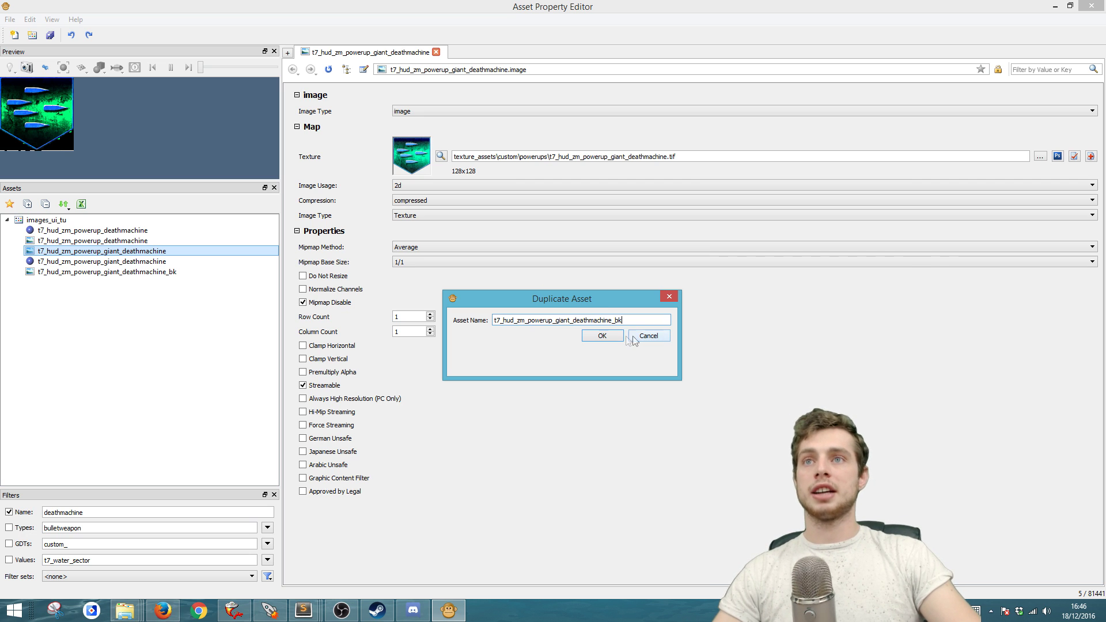
pyautogui.click(668, 298)
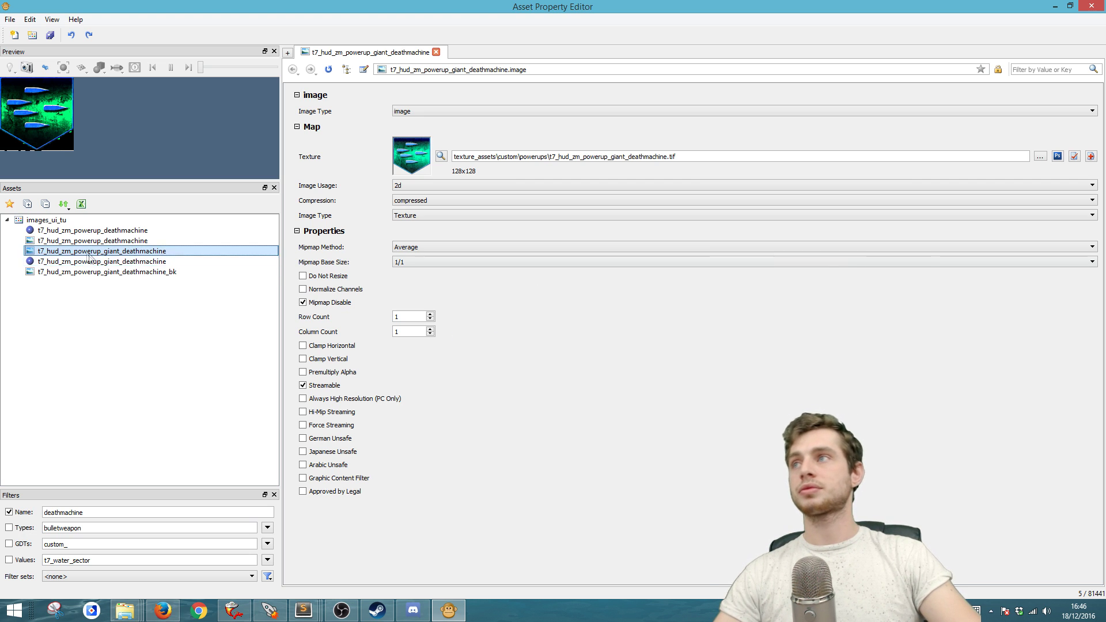
# Set the t7_hud_zm_powerup_giant_deathmachine image's texture to t7_hud_zm_powerup_giant_deathmachine.tif from texture_assets\custom\powerups and save the assets.
pyautogui.click(144, 273)
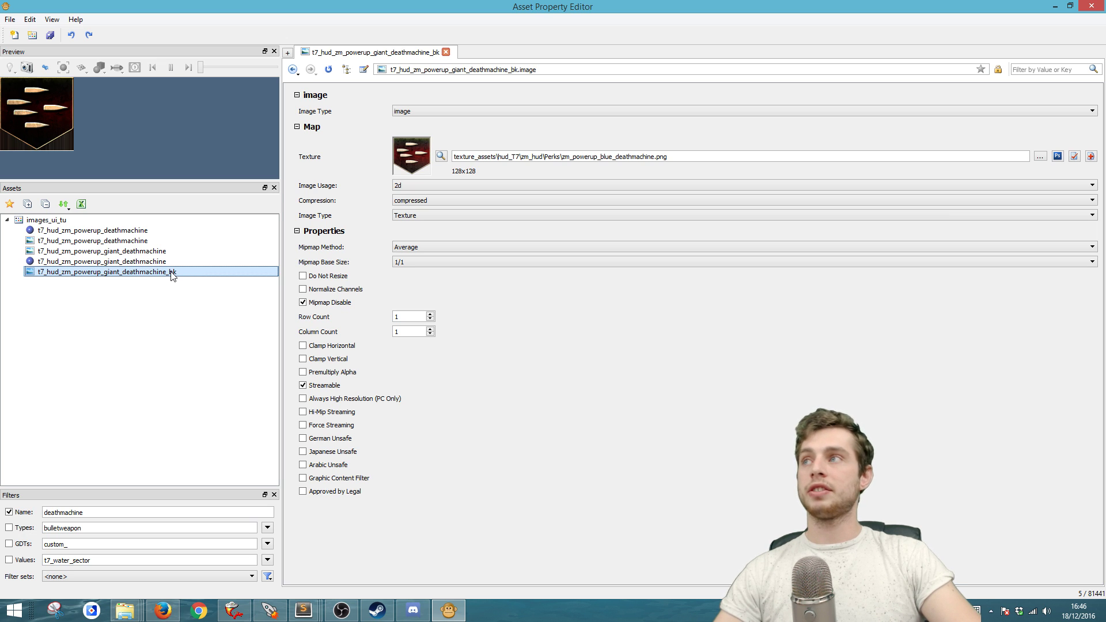
pyautogui.click(136, 254)
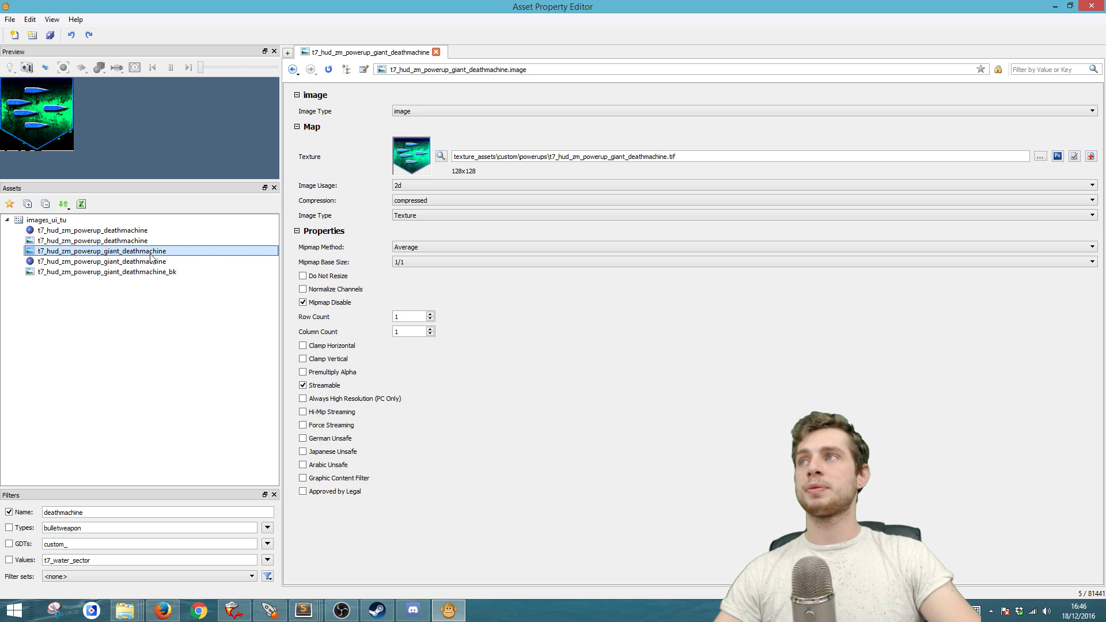
pyautogui.click(1011, 156)
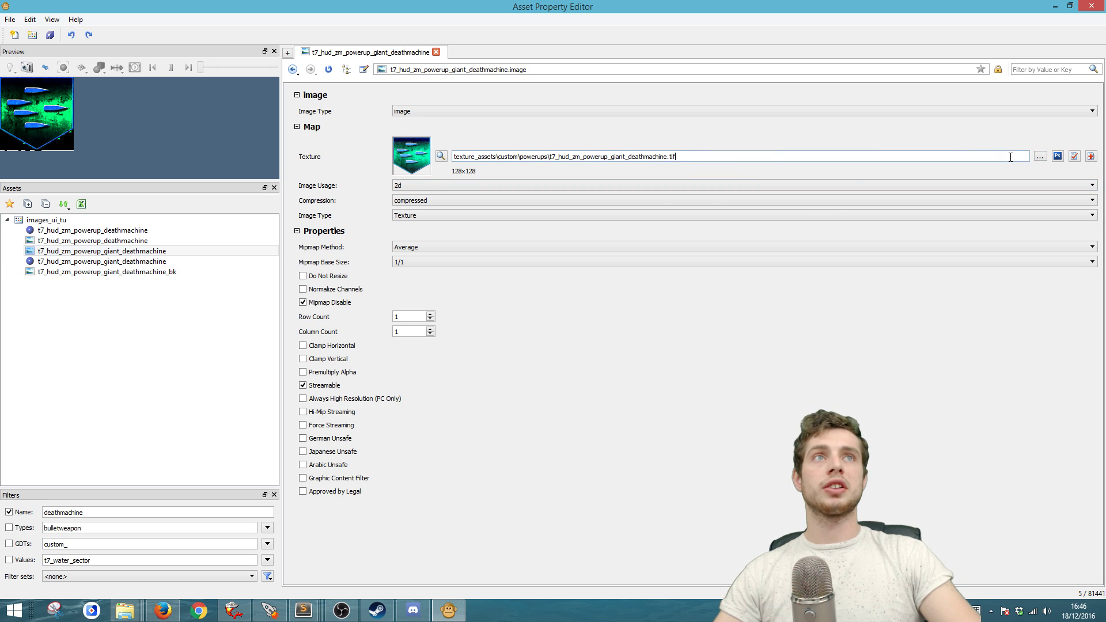
pyautogui.click(1040, 156)
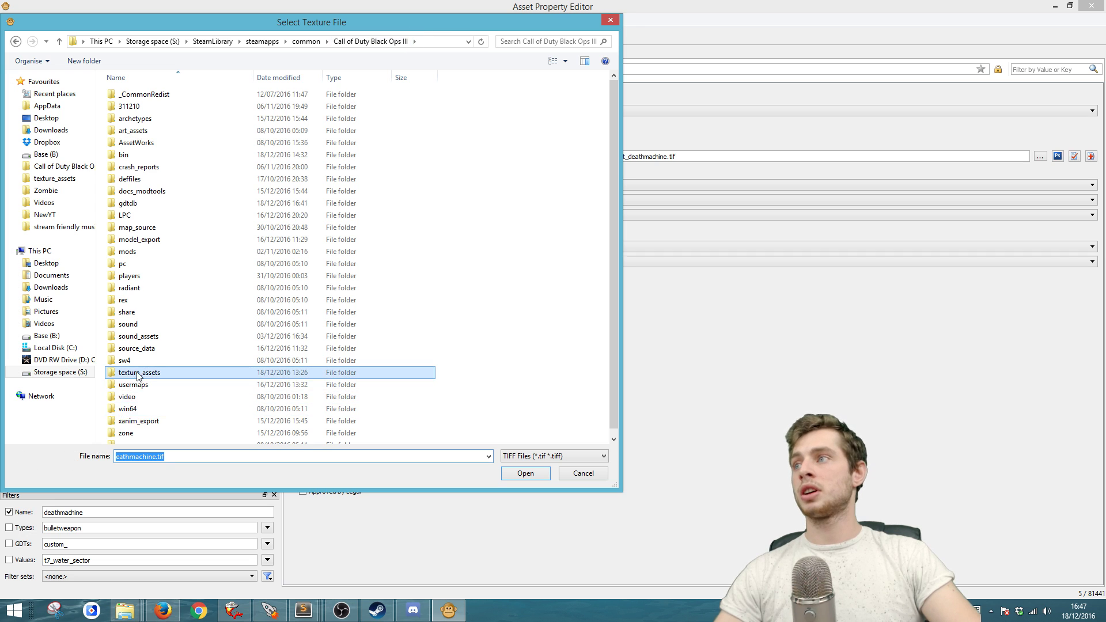
pyautogui.click(136, 373)
pyautogui.doubleClick(147, 107)
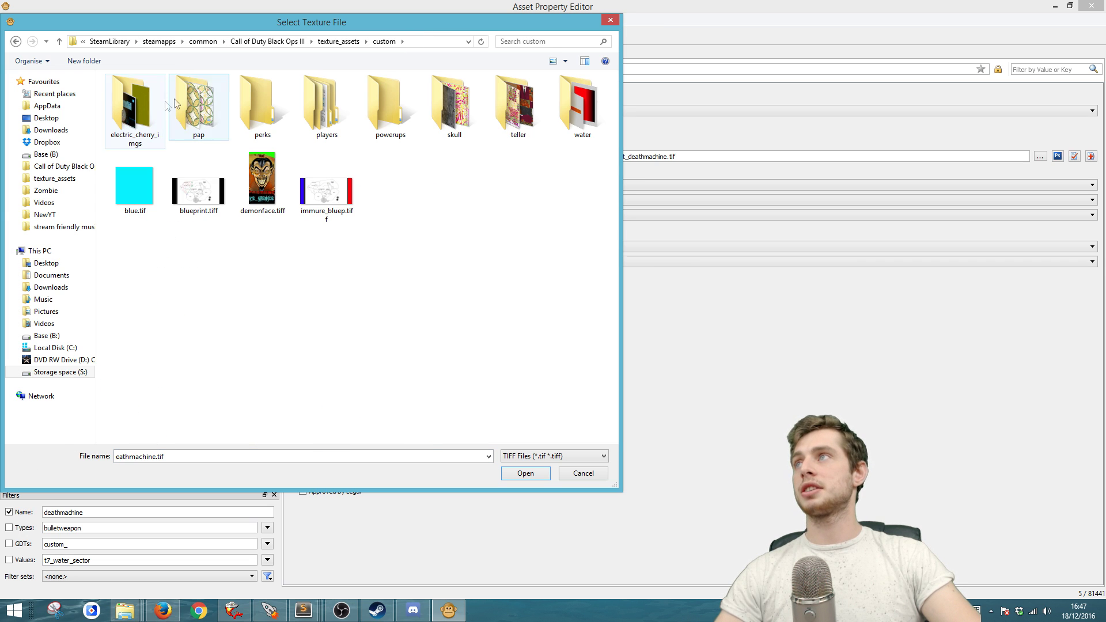
pyautogui.doubleClick(382, 115)
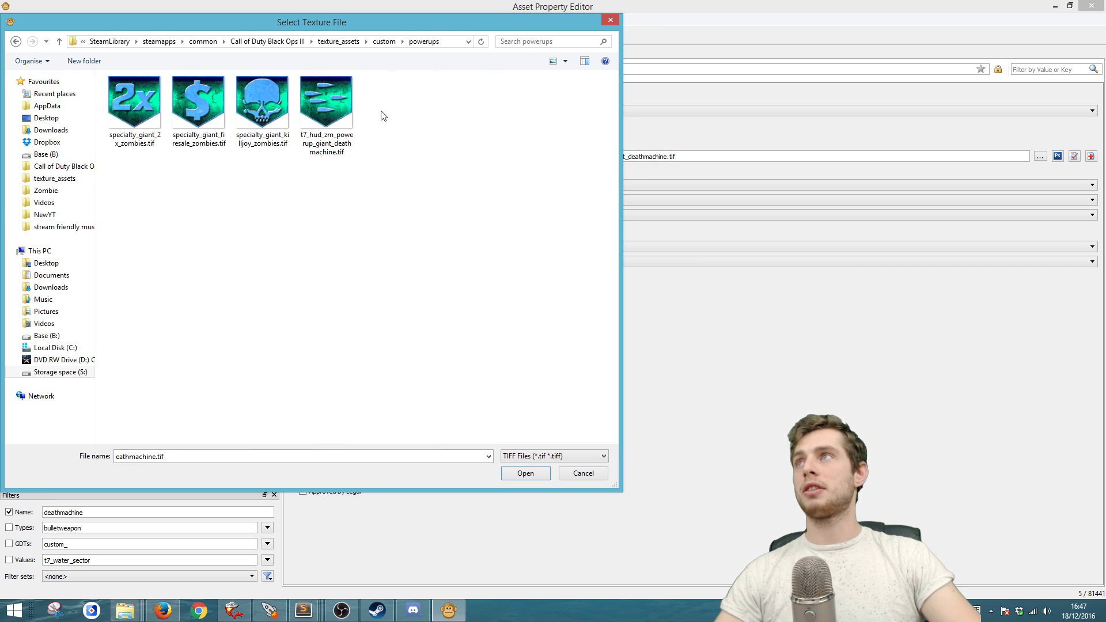
pyautogui.click(327, 105)
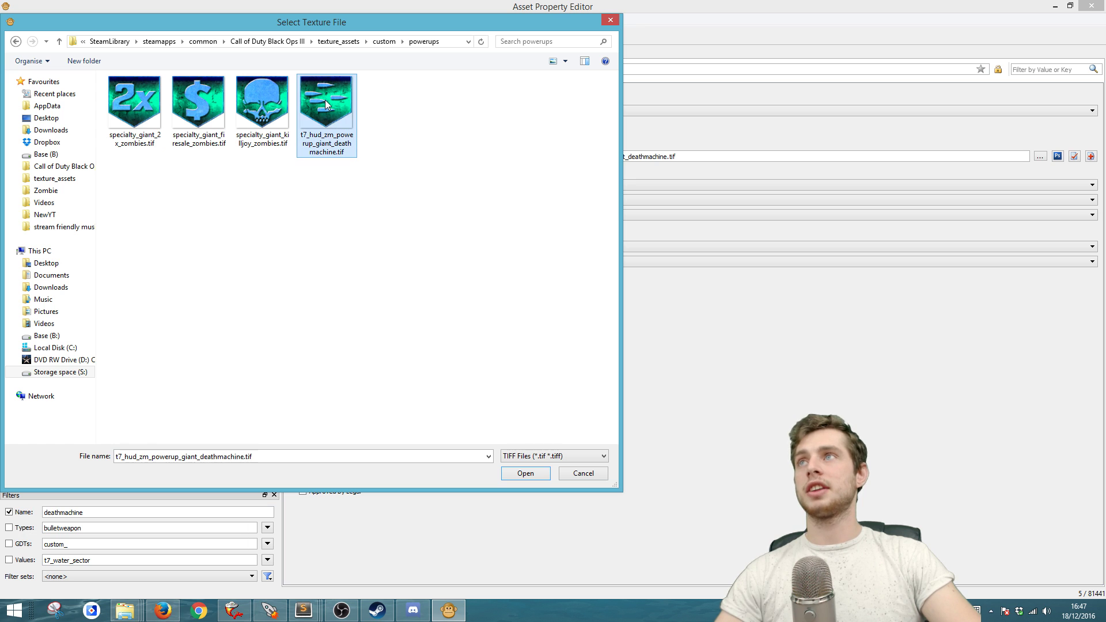
pyautogui.click(528, 473)
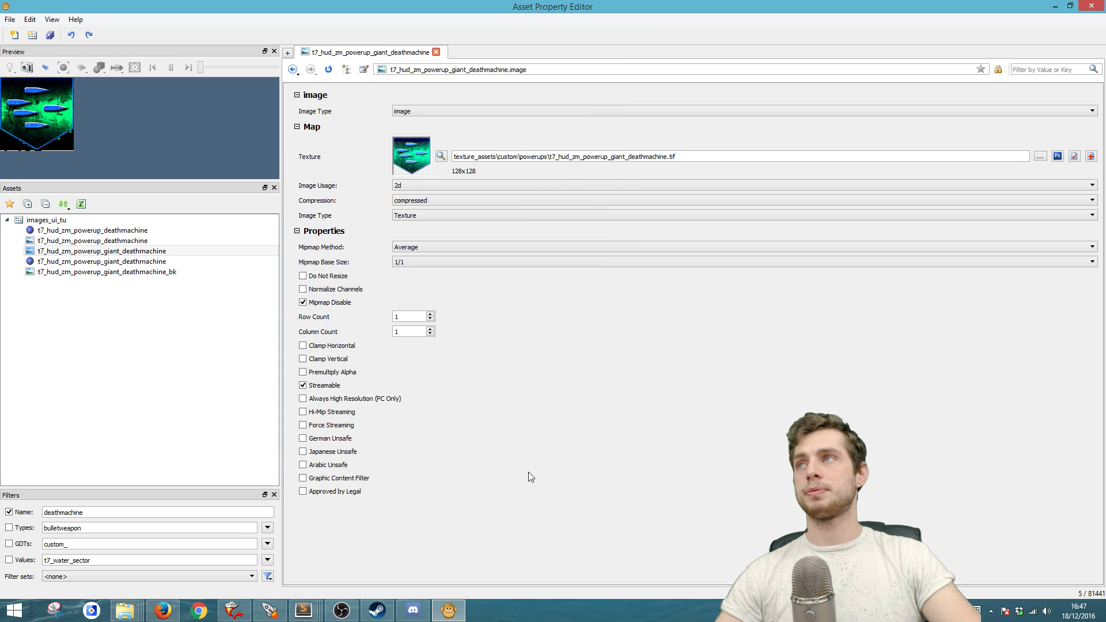
pyautogui.click(52, 37)
pyautogui.click(1056, 6)
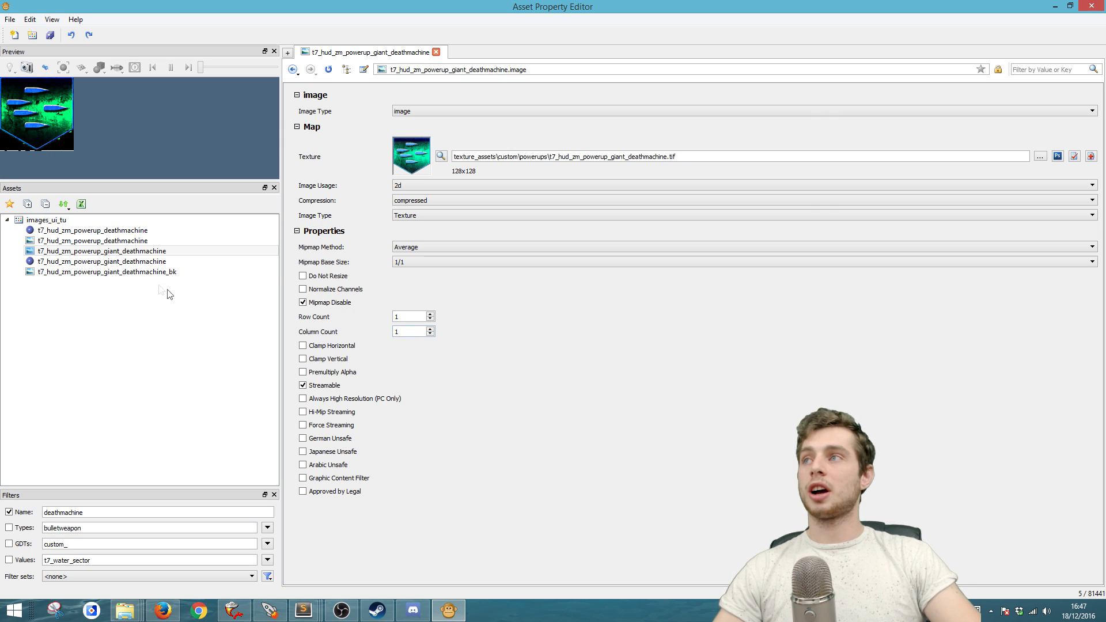
# View the t7_hud_zm_powerup_giant_deathmachine_bk image, and select the t7_hud_zm_powerup_giant_deathmachine name in the zm_hell_testing zone file in Sublime Text.
pyautogui.click(165, 273)
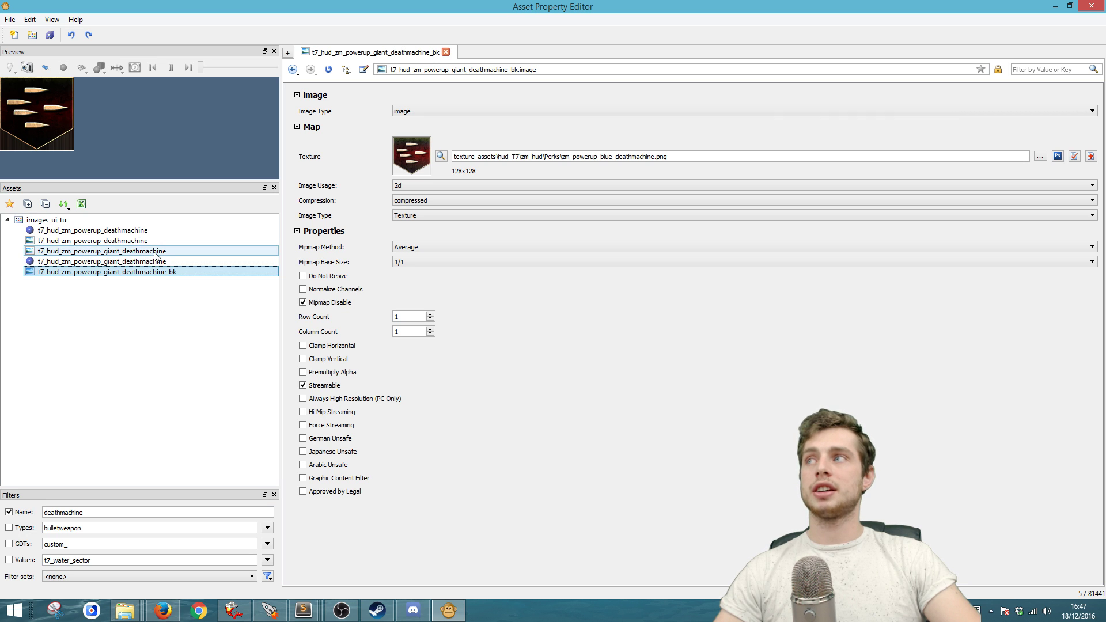
pyautogui.hotkey('alt', 'Tab')
pyautogui.moveTo(356, 362); pyautogui.dragTo(203, 362)
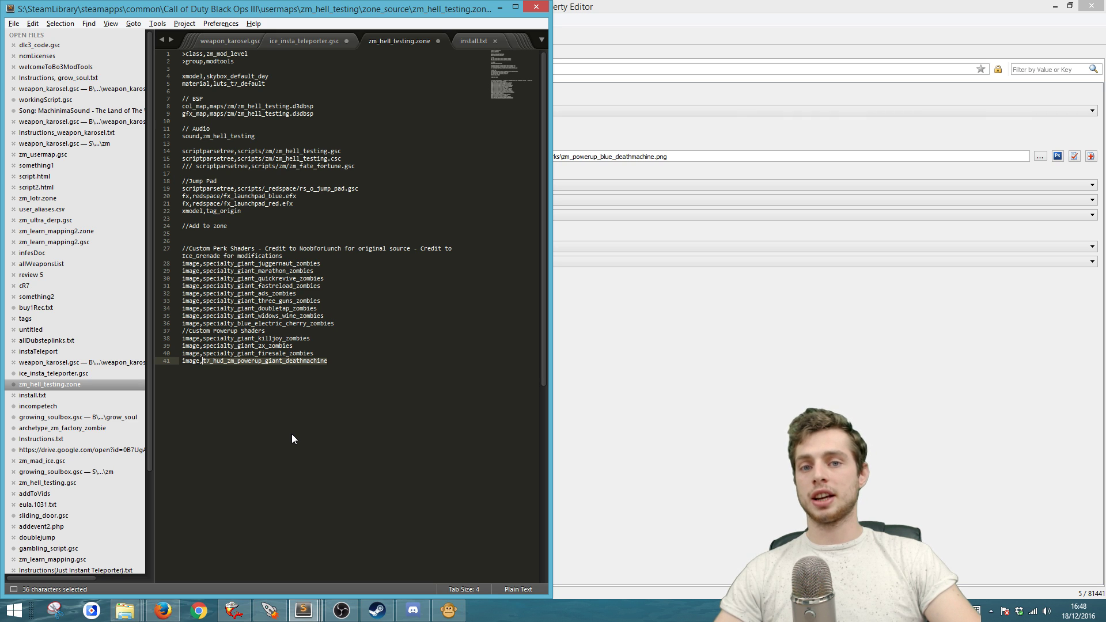
# Switch back to the Asset Property Editor and move the t7_hud_zm_powerup_giant_deathmachine image from images_ui_tu into custom_shader_icons2.
pyautogui.moveTo(342, 610)
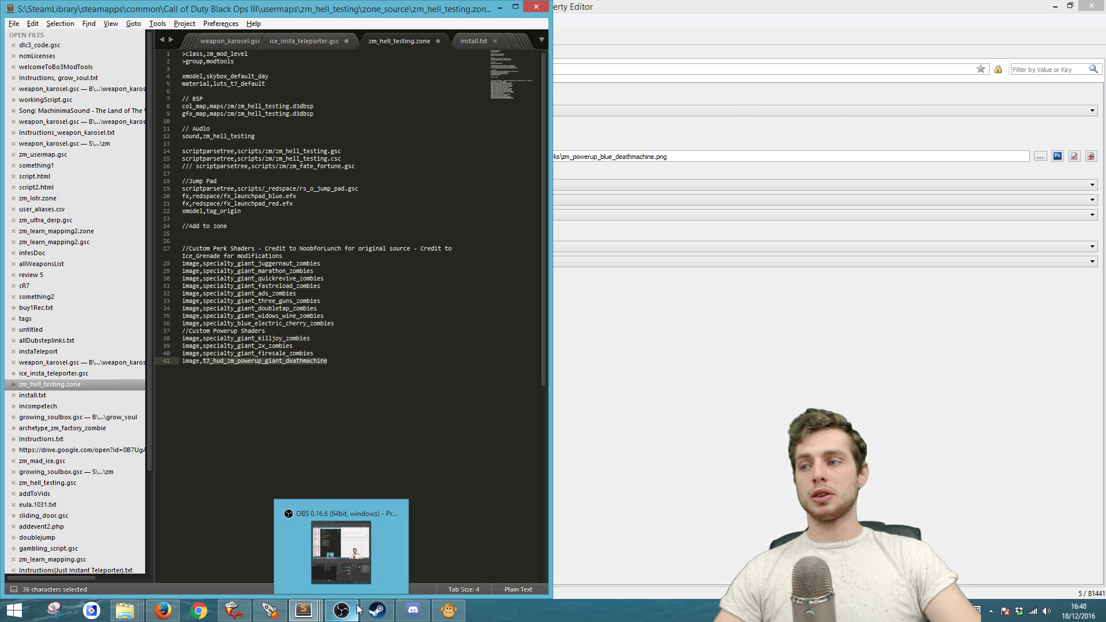
pyautogui.click(356, 369)
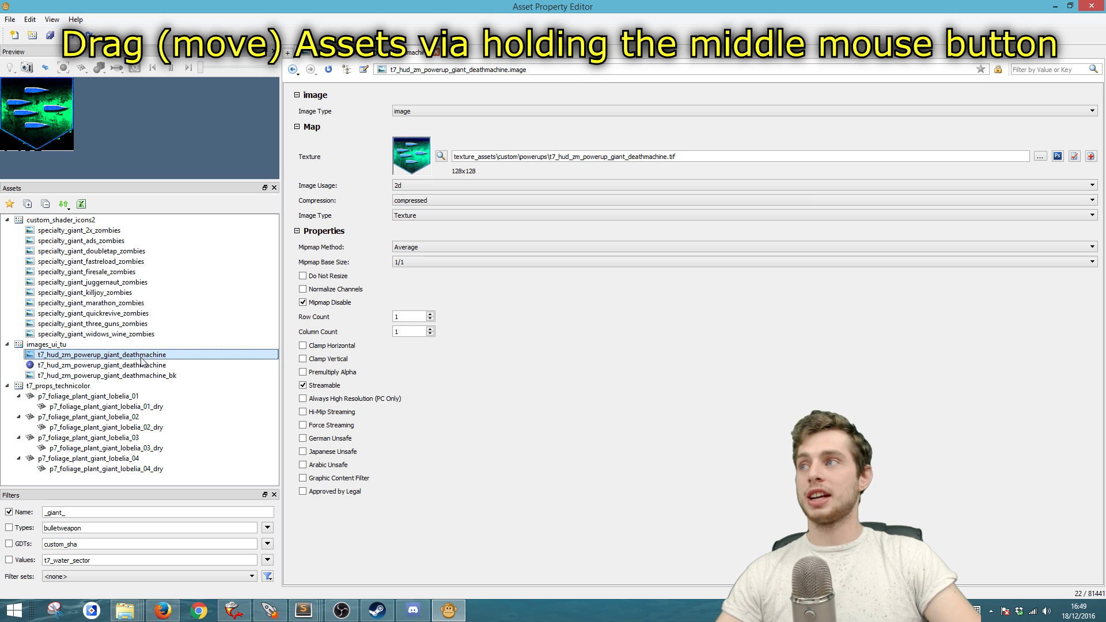
pyautogui.moveTo(141, 362); pyautogui.dragTo(84, 225, button='middle')
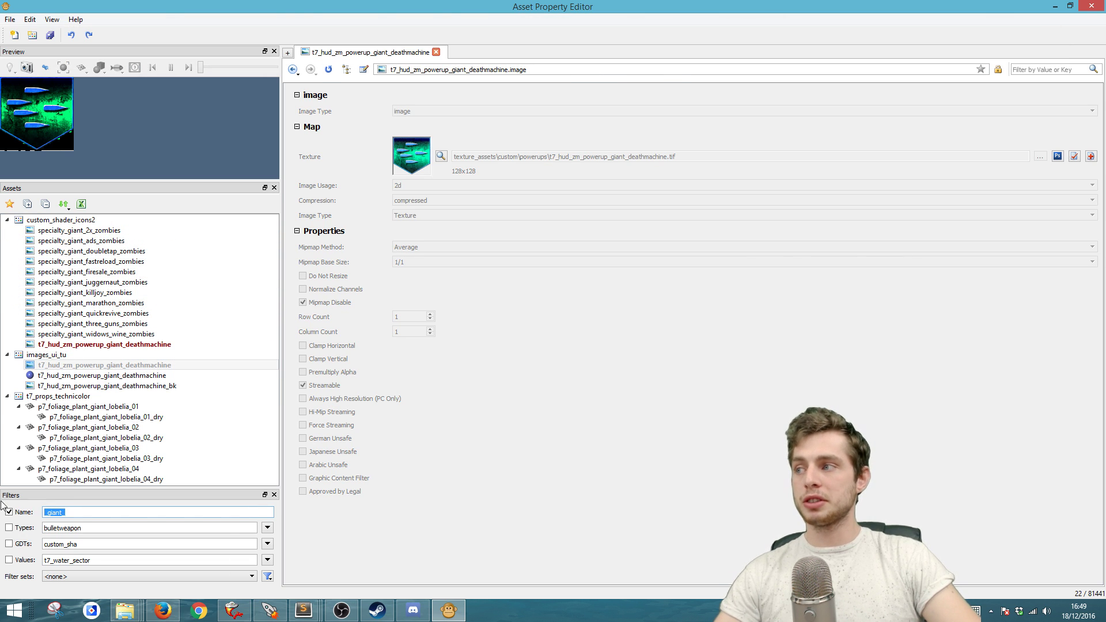
pyautogui.click(48, 512)
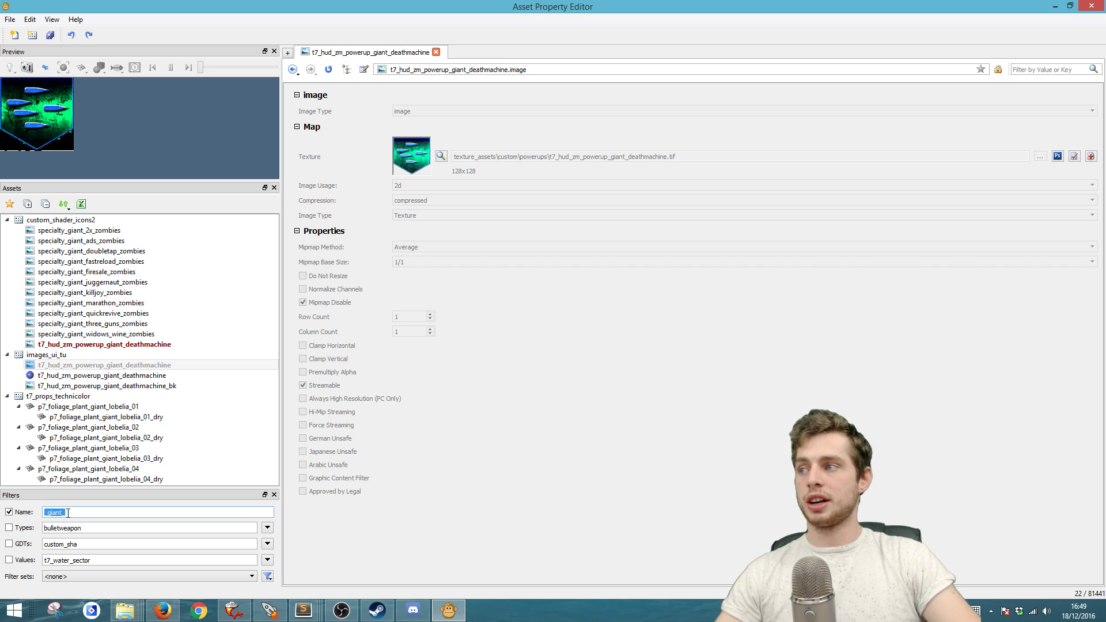